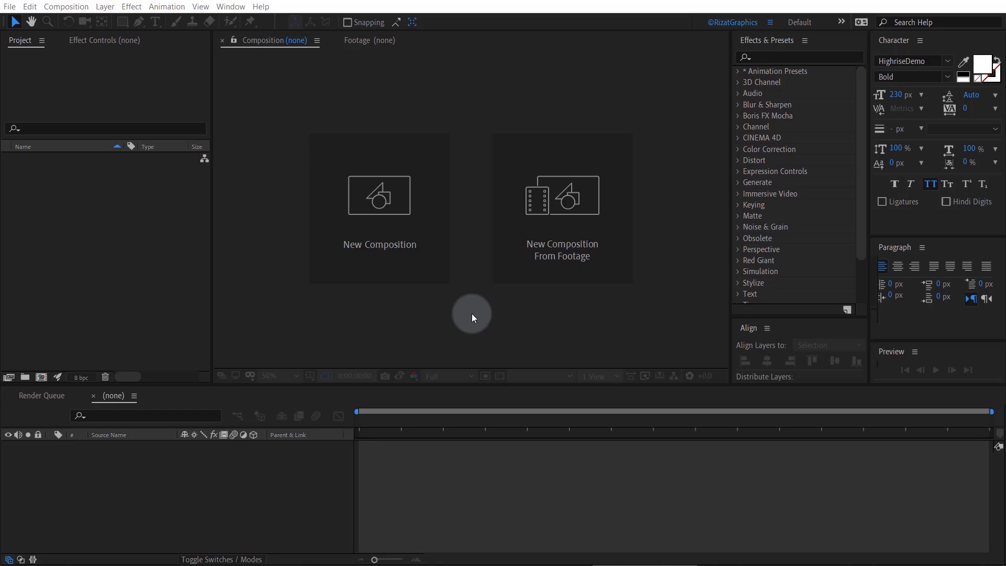
Create a 1920×1080, 30 fps, 5-second composition named 'Smooth Sliding Text Reveal'.
{"action": "left_click", "coordinate": [386, 275]}
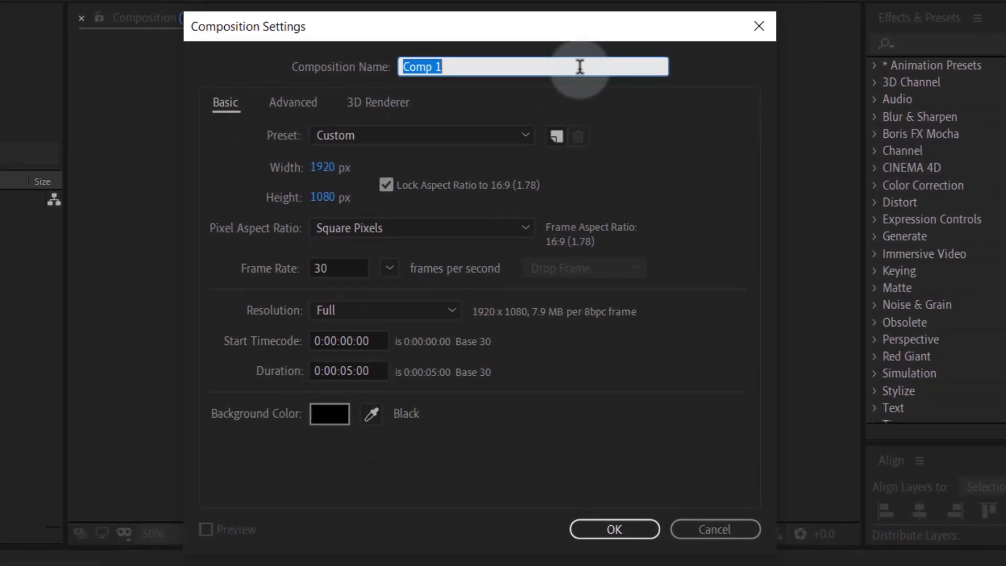
{"action": "type", "text": "Smooth Sliding Text Reveal"}
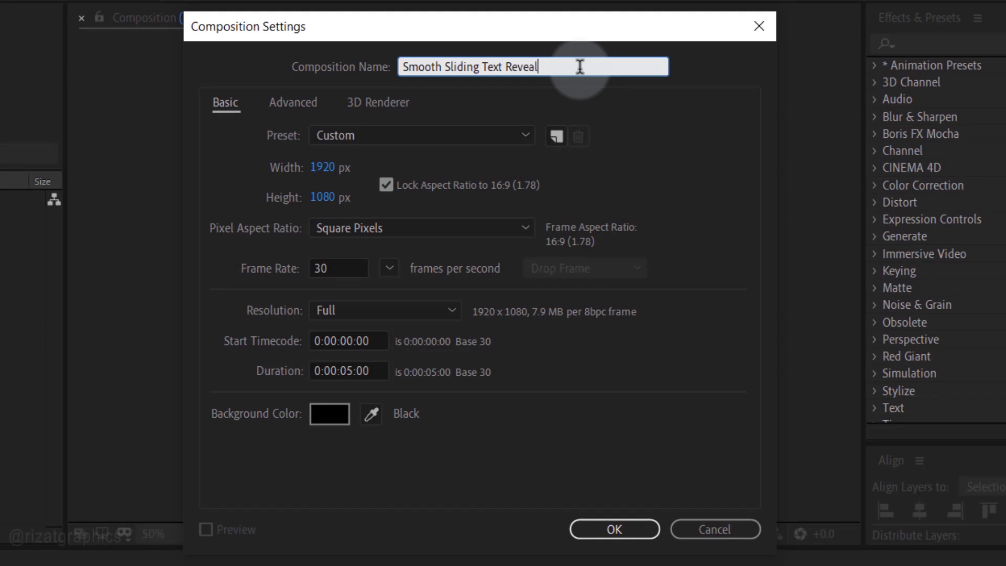
{"action": "left_click", "coordinate": [356, 267]}
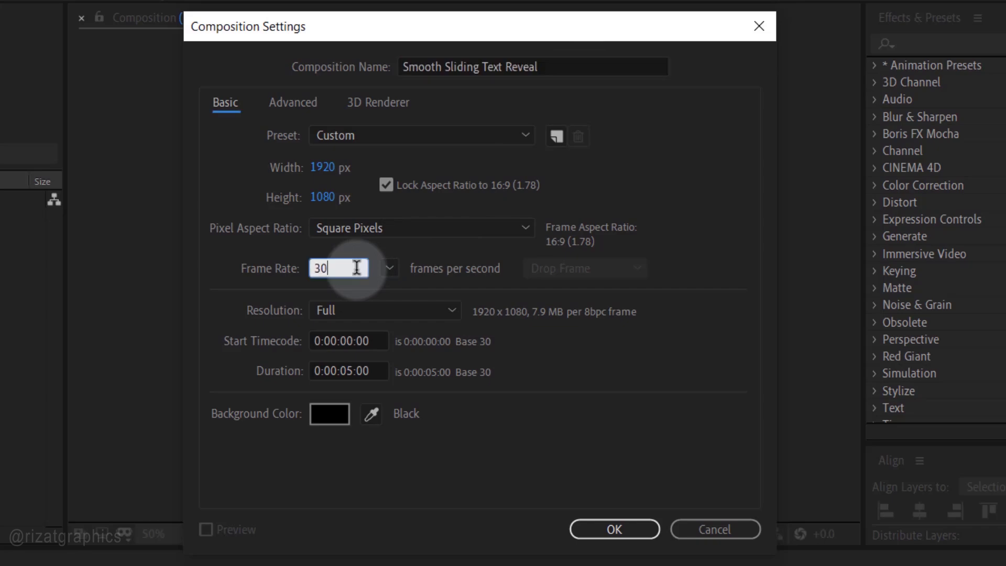
{"action": "left_click", "coordinate": [381, 370]}
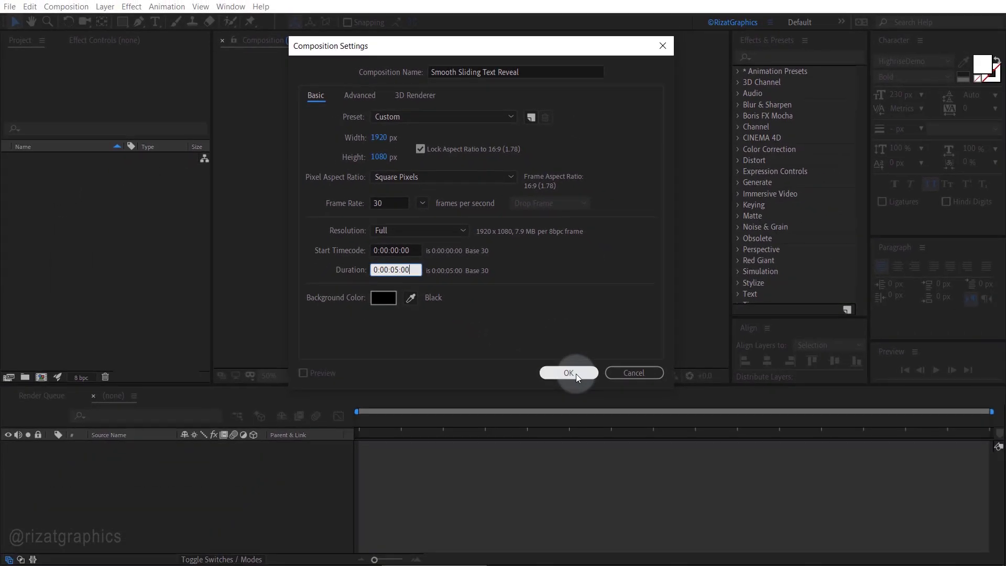
{"action": "left_click", "coordinate": [577, 375]}
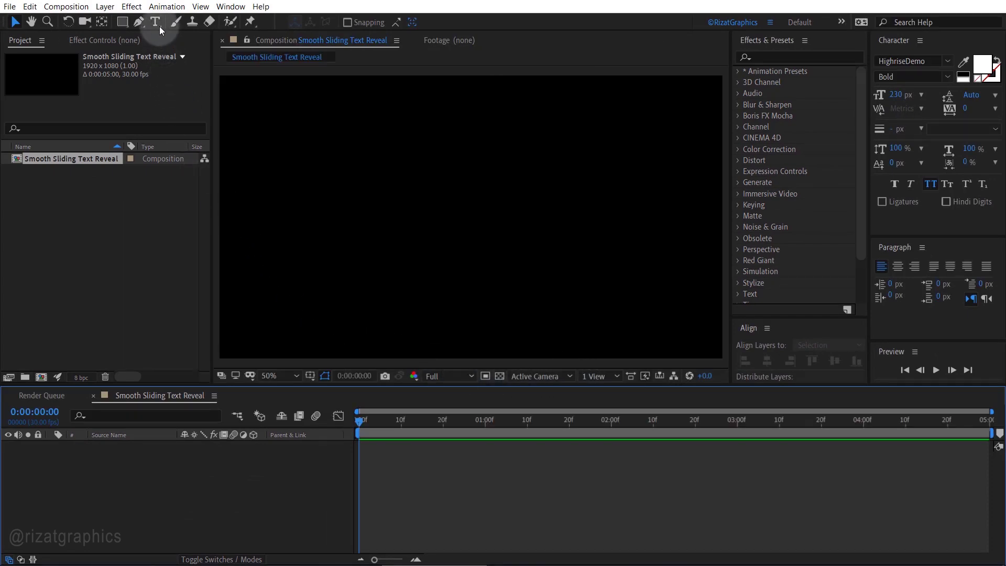
Add a text layer reading 'SMOOTH SLIDING' with the Type tool.
{"action": "left_click", "coordinate": [159, 26]}
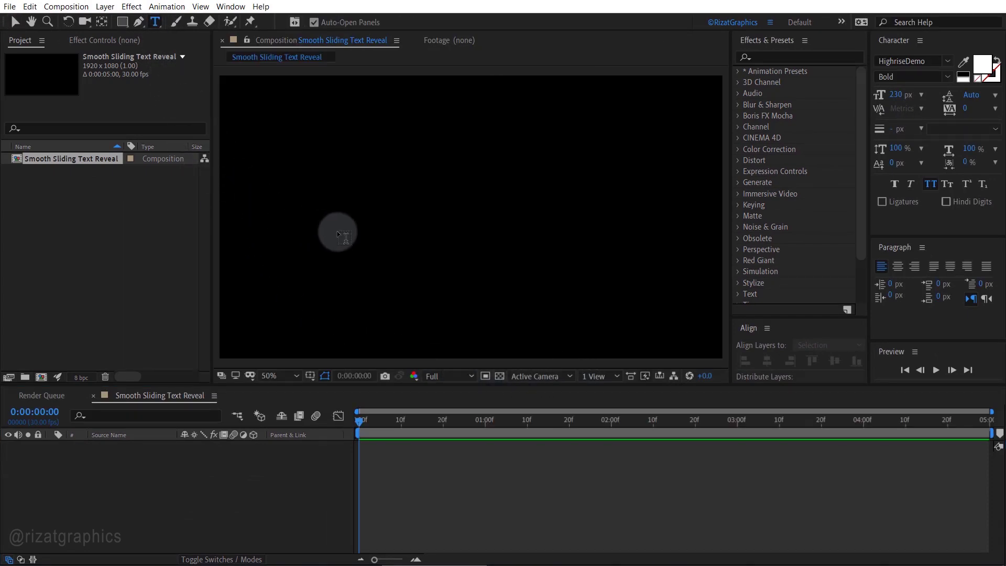
{"action": "left_click", "coordinate": [338, 233]}
{"action": "type", "text": "Smo"}
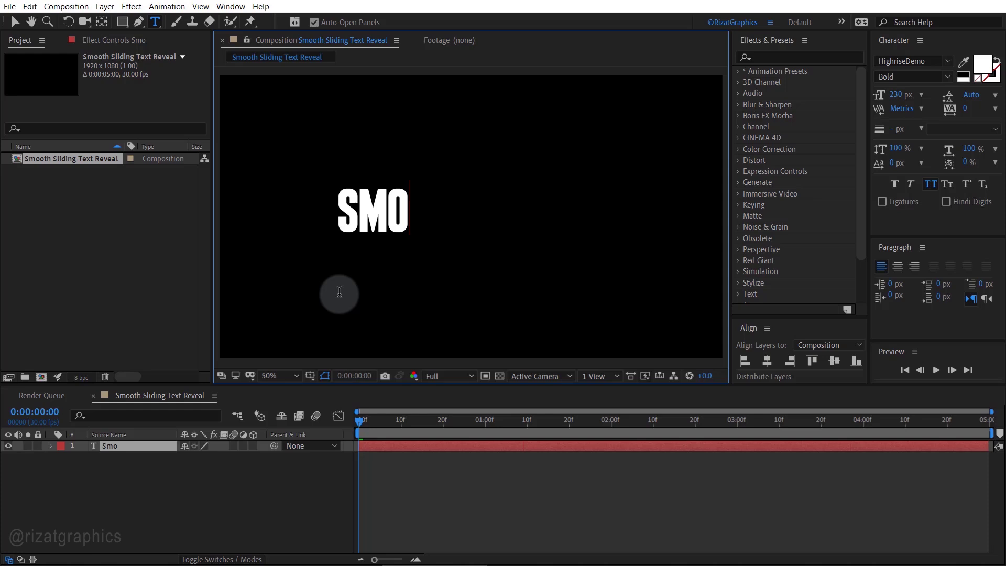
{"action": "type", "text": "oth Slid"}
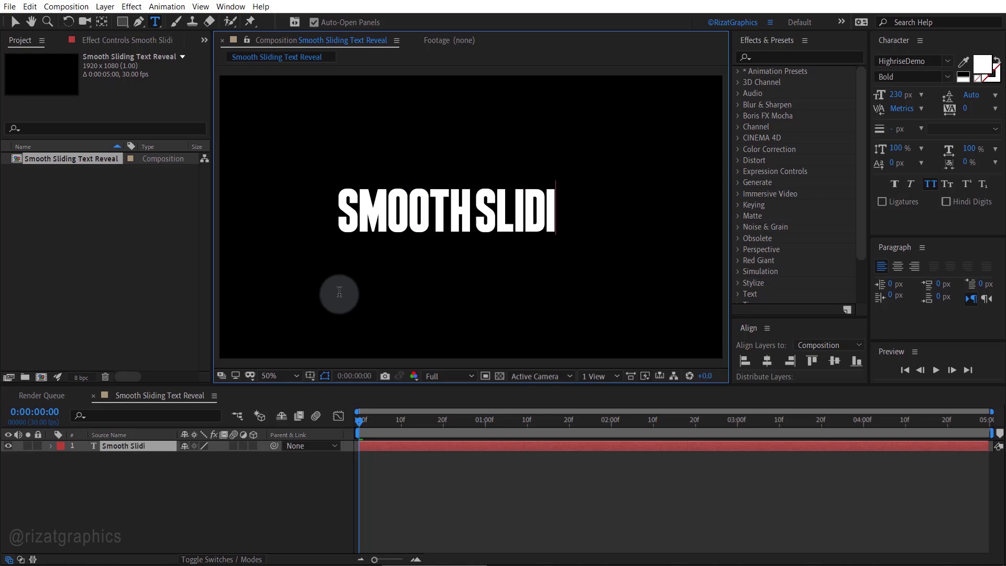
{"action": "type", "text": "ing"}
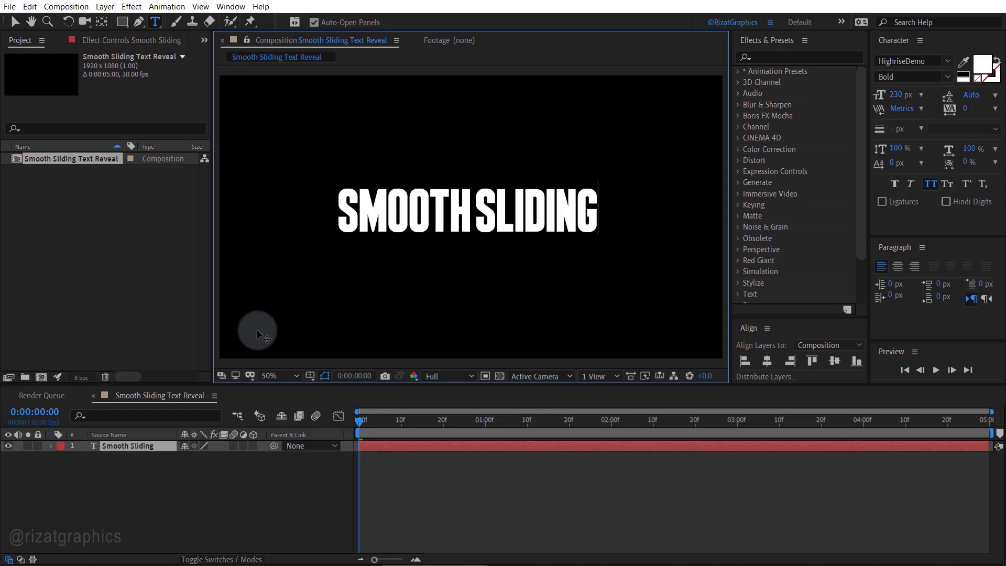
{"action": "left_click", "coordinate": [154, 446]}
Centre the text's anchor point and align the text to the composition's centre.
{"action": "key", "text": "ctrl+alt+Home"}
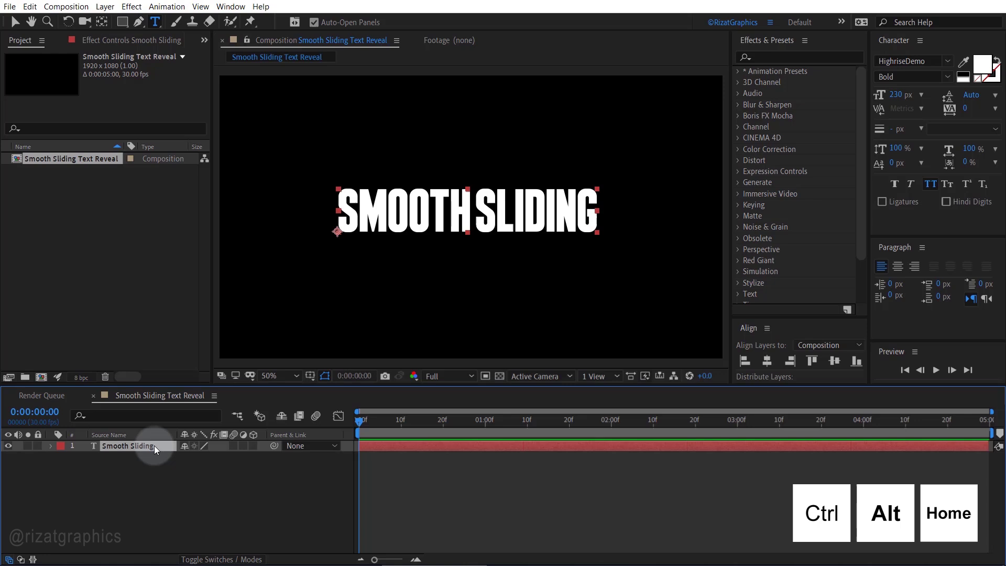
{"action": "key", "text": "ctrl+alt+Home"}
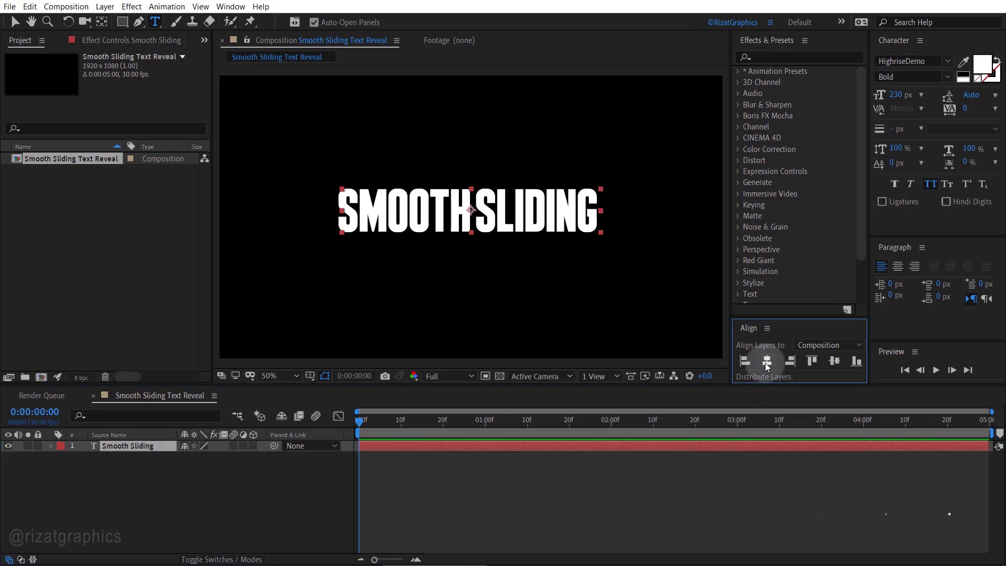
{"action": "left_click", "coordinate": [767, 361]}
{"action": "left_click", "coordinate": [833, 362]}
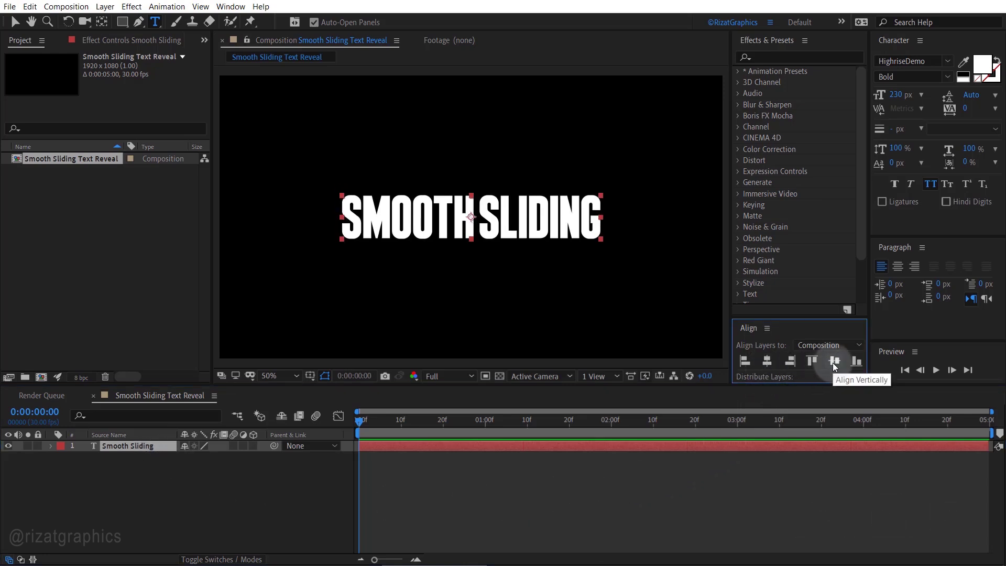
Deselect the text and set the Rectangle tool's fill to orange.
{"action": "left_click", "coordinate": [121, 490]}
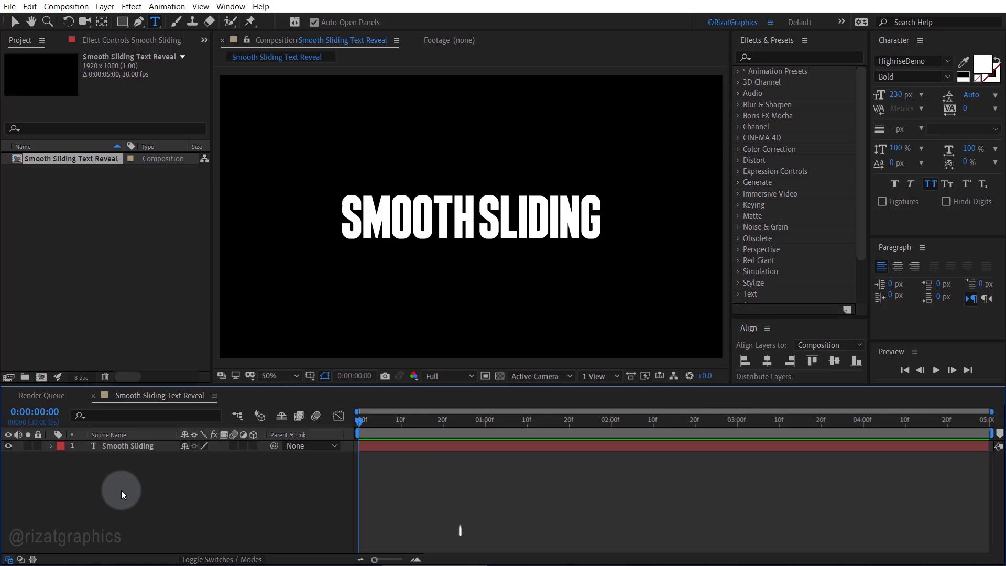
{"action": "left_click", "coordinate": [123, 24]}
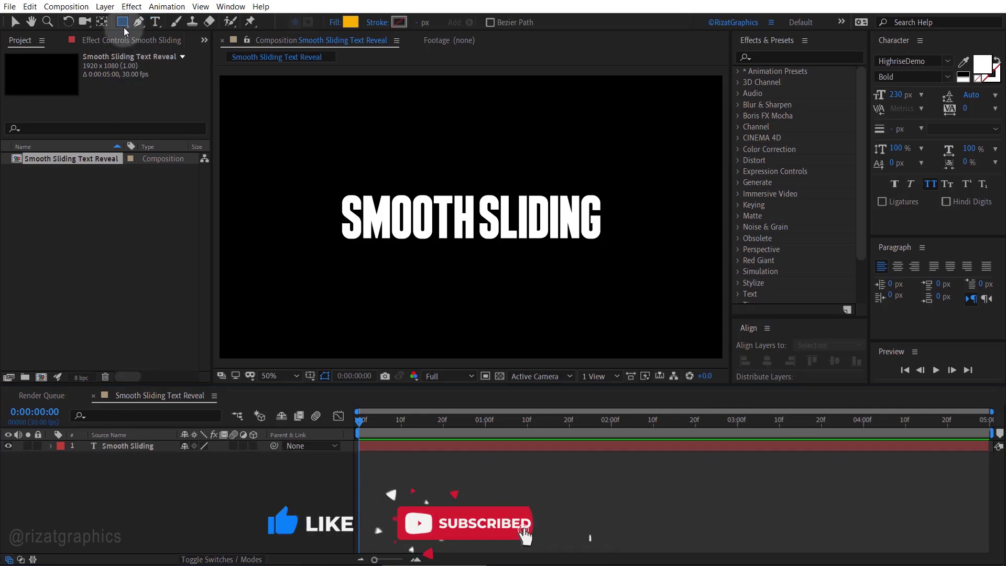
{"action": "left_click", "coordinate": [350, 22]}
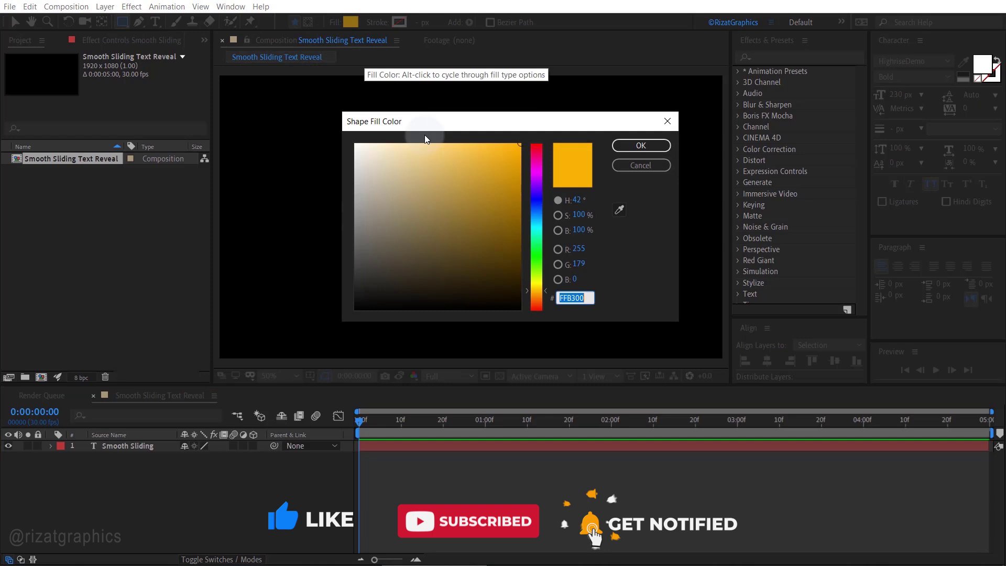
{"action": "mouse_move", "coordinate": [537, 291]}
{"action": "left_mouse_down"}
{"action": "mouse_move", "coordinate": [536, 177]}
{"action": "mouse_move", "coordinate": [536, 292]}
{"action": "left_mouse_up"}
{"action": "left_click", "coordinate": [642, 147]}
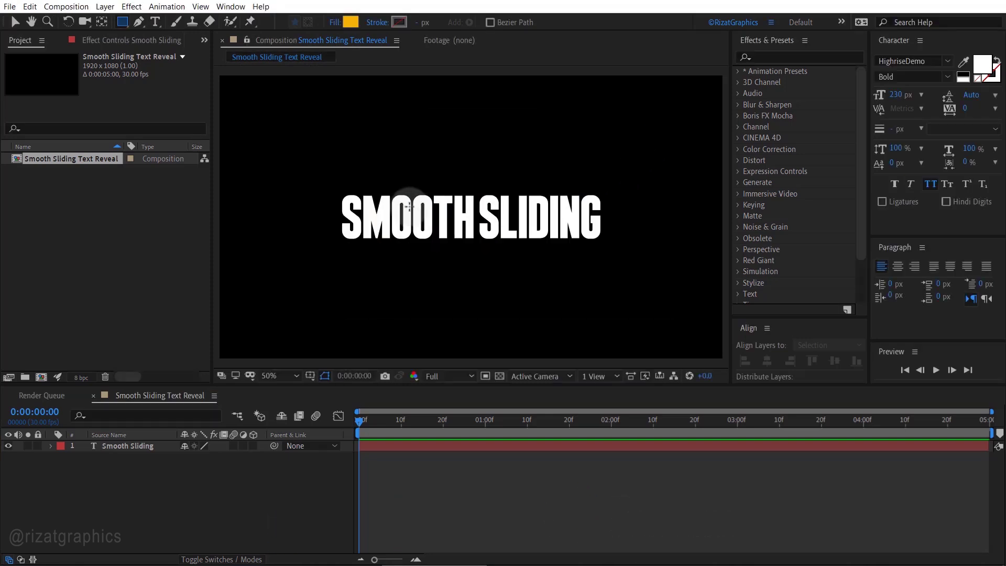
Draw a rectangle over the text and centre it in the composition.
{"action": "left_click_drag", "start_coordinate": [336, 191], "coordinate": [607, 245]}
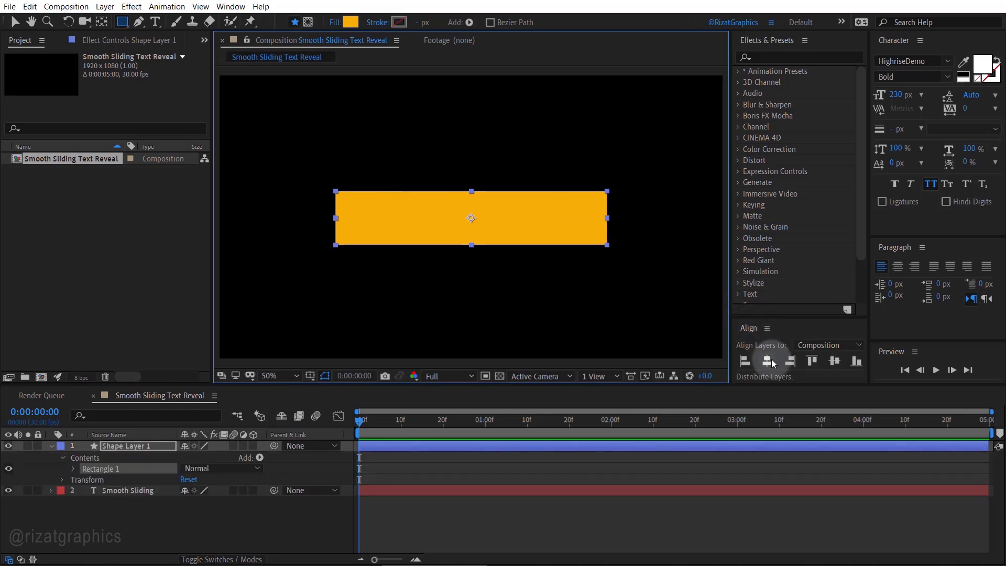
{"action": "left_click", "coordinate": [772, 363]}
{"action": "left_click", "coordinate": [833, 364]}
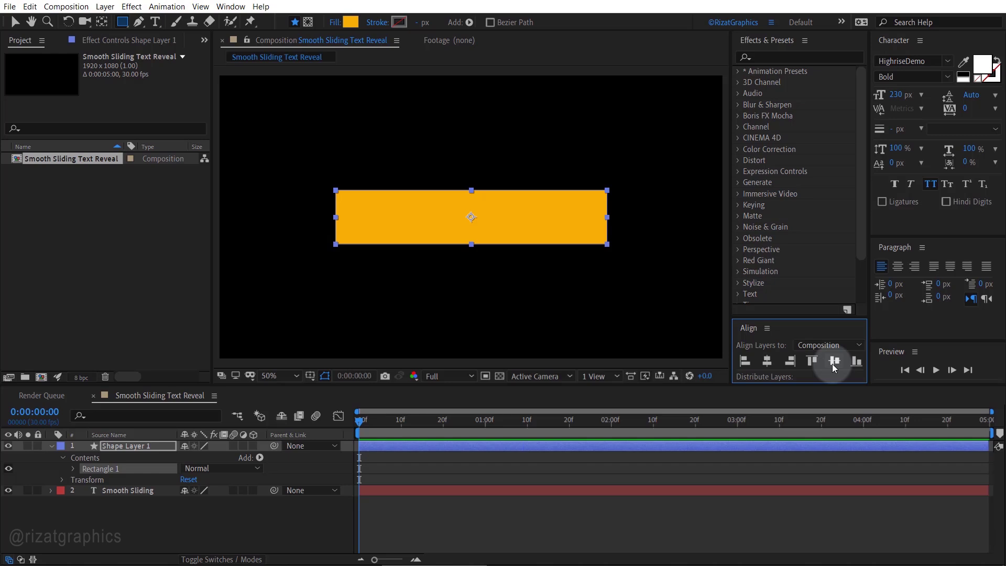
Hide the rectangle and set a Position keyframe on the text at one second.
{"action": "left_click", "coordinate": [51, 445]}
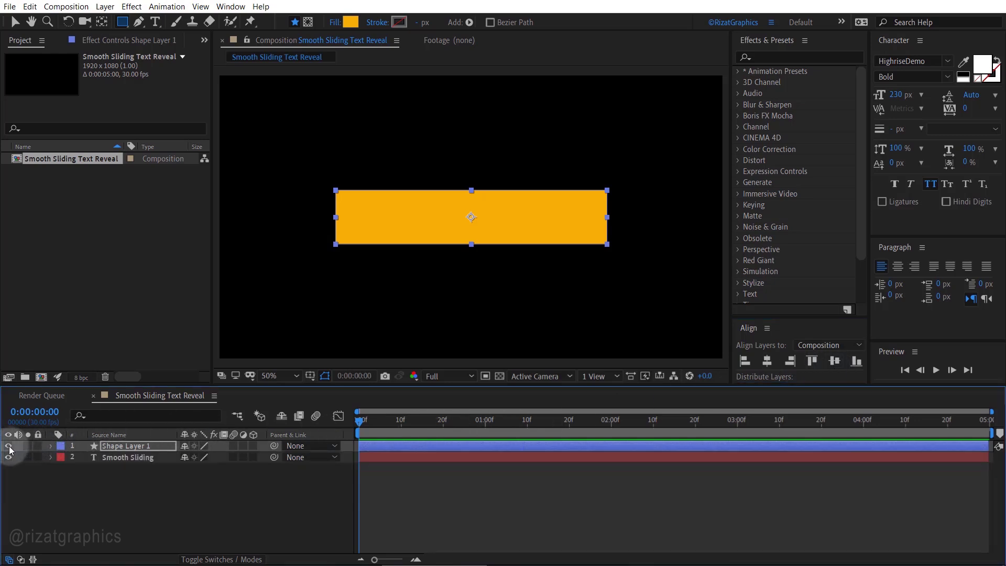
{"action": "left_click", "coordinate": [9, 447]}
{"action": "left_click", "coordinate": [127, 458]}
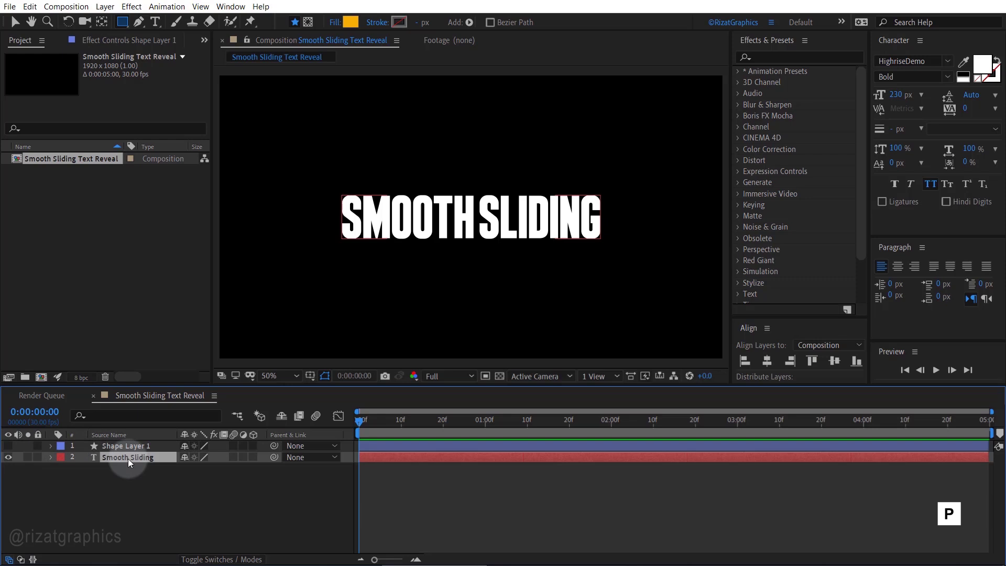
{"action": "key", "text": "p"}
{"action": "key", "text": "p"}
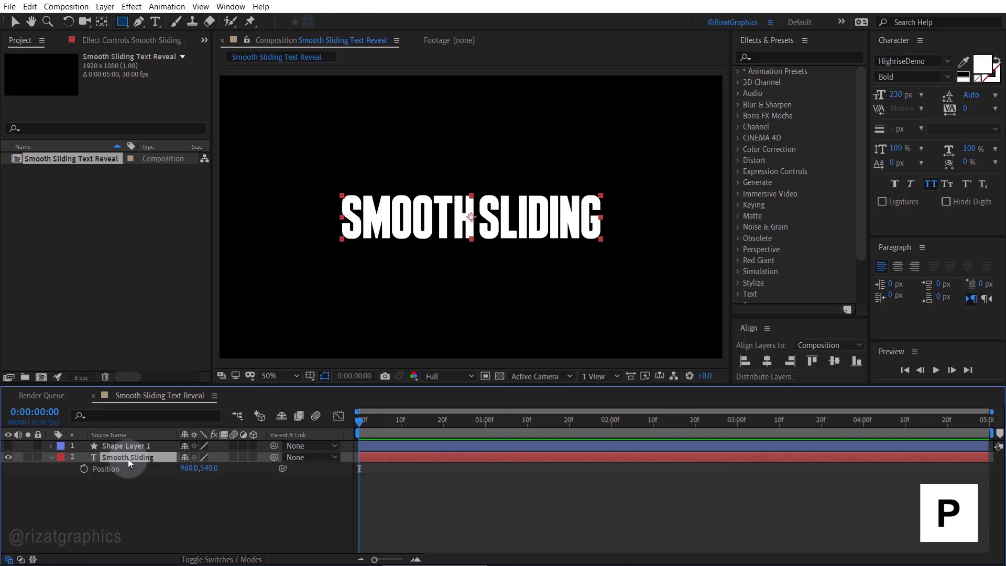
{"action": "left_click", "coordinate": [484, 423]}
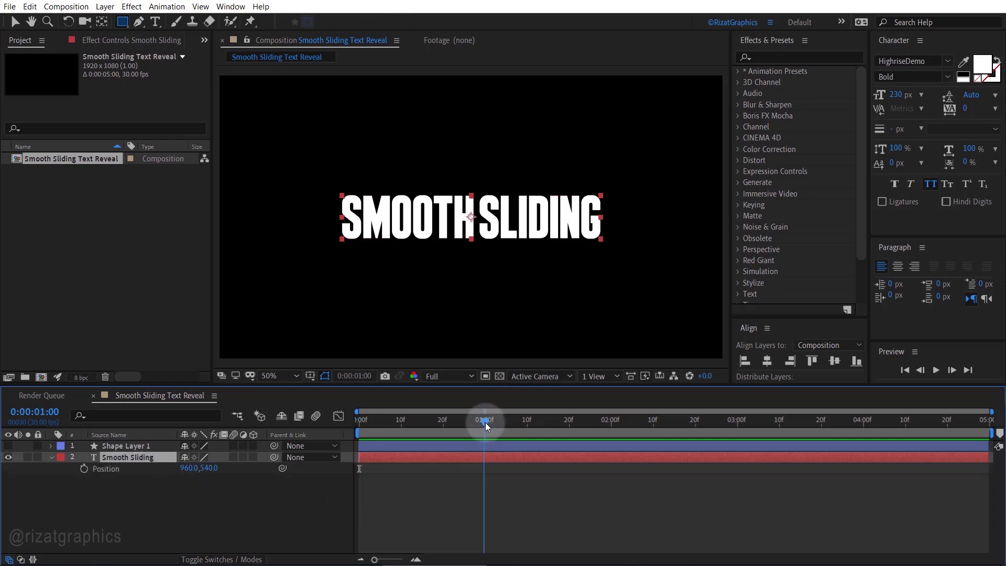
{"action": "left_click", "coordinate": [85, 470]}
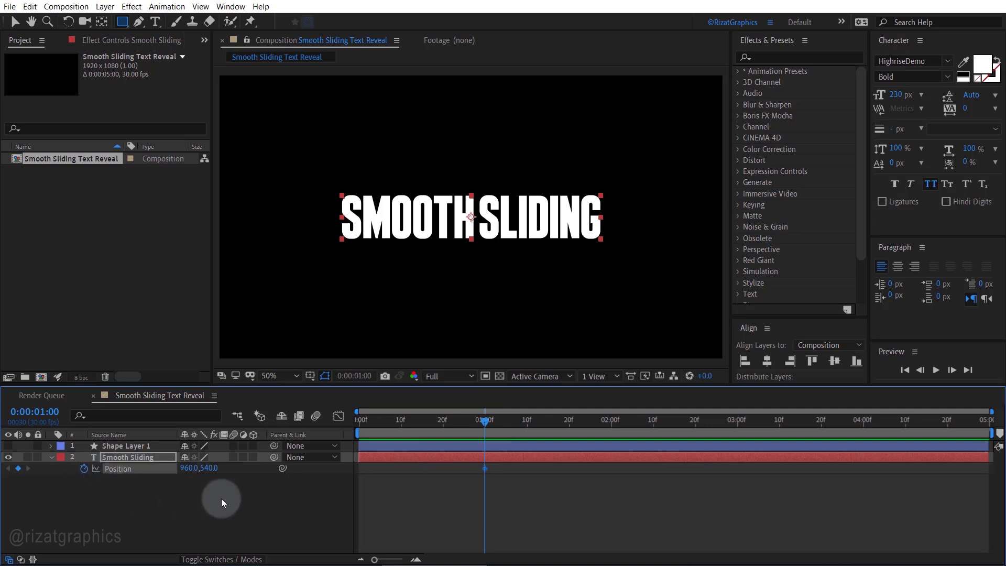
At 0 seconds, Shift-drag the text straight down near the bottom of the frame.
{"action": "left_click", "coordinate": [359, 423]}
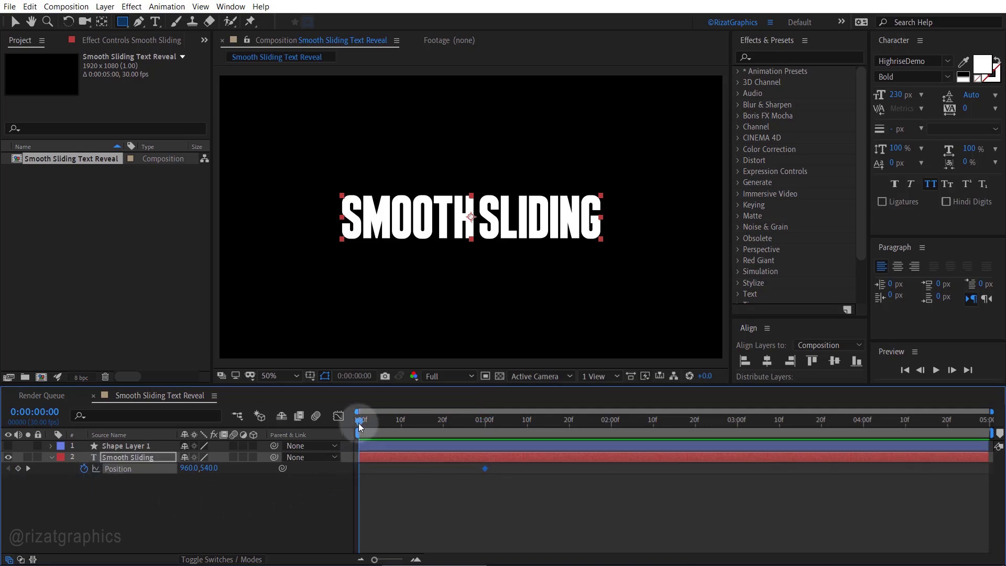
{"action": "key", "text": "v"}
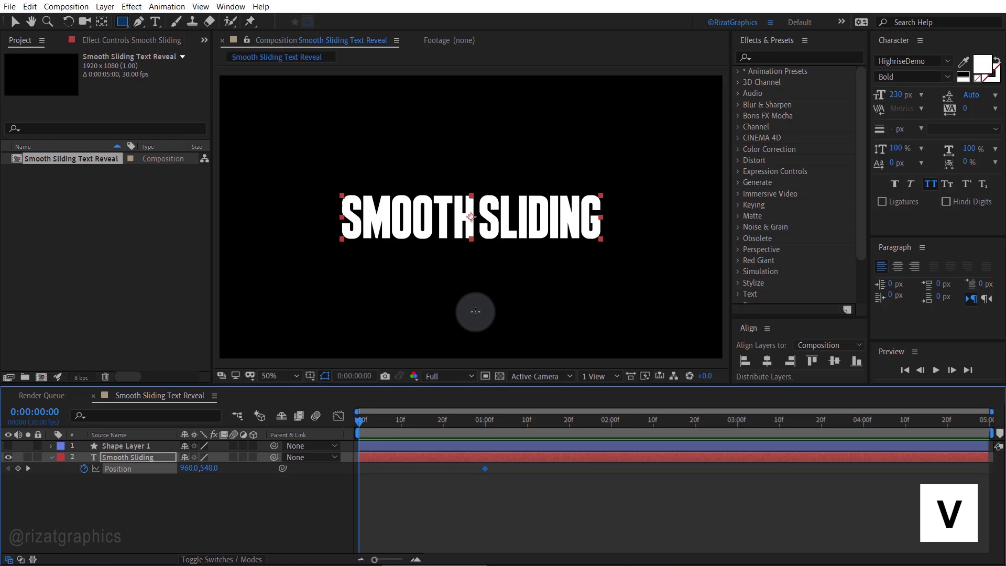
{"action": "key", "text": "v"}
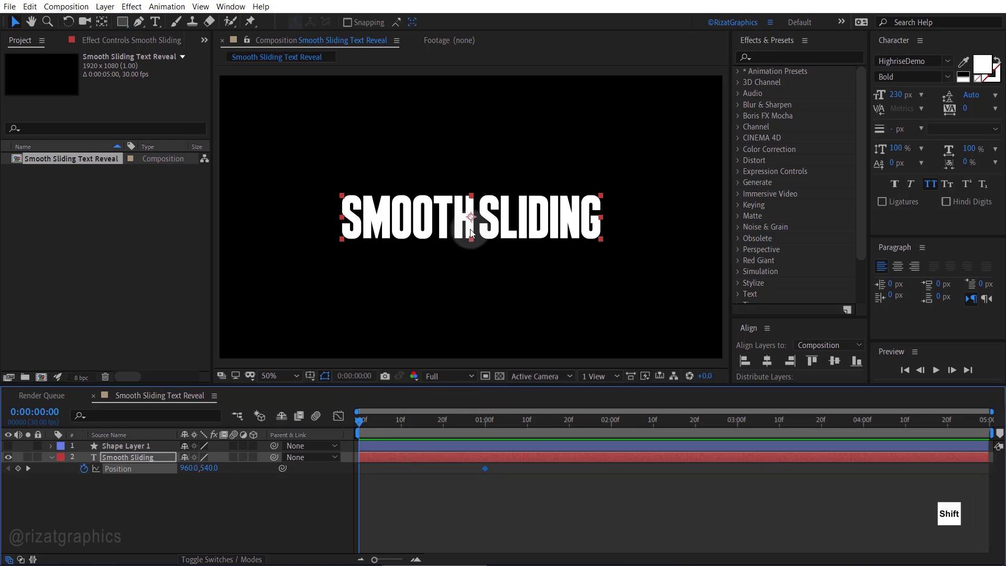
{"action": "left_click_drag", "start_coordinate": [468, 240], "coordinate": [472, 348]}
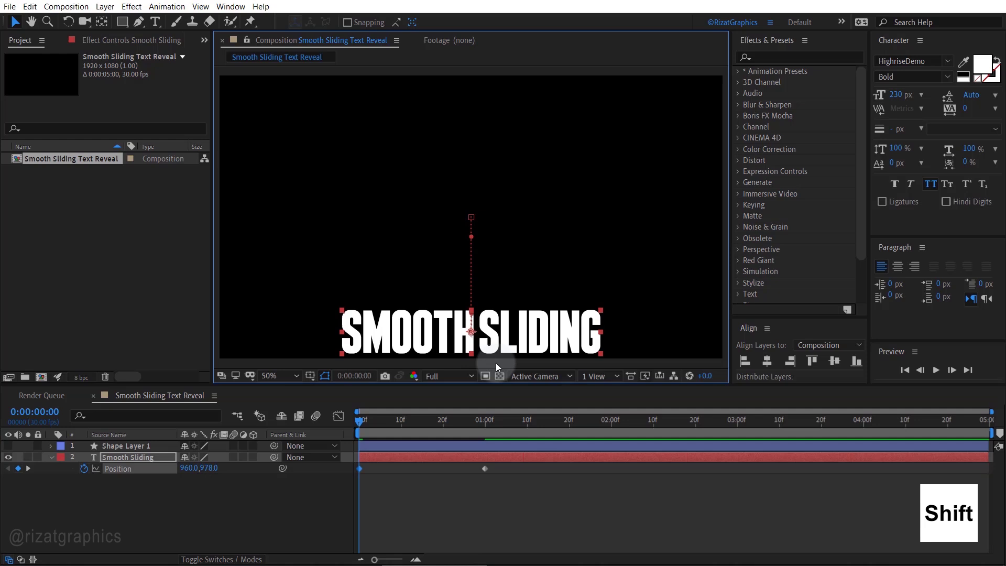
Apply Easy Ease to both Position keyframes.
{"action": "left_click_drag", "start_coordinate": [508, 463], "coordinate": [352, 479]}
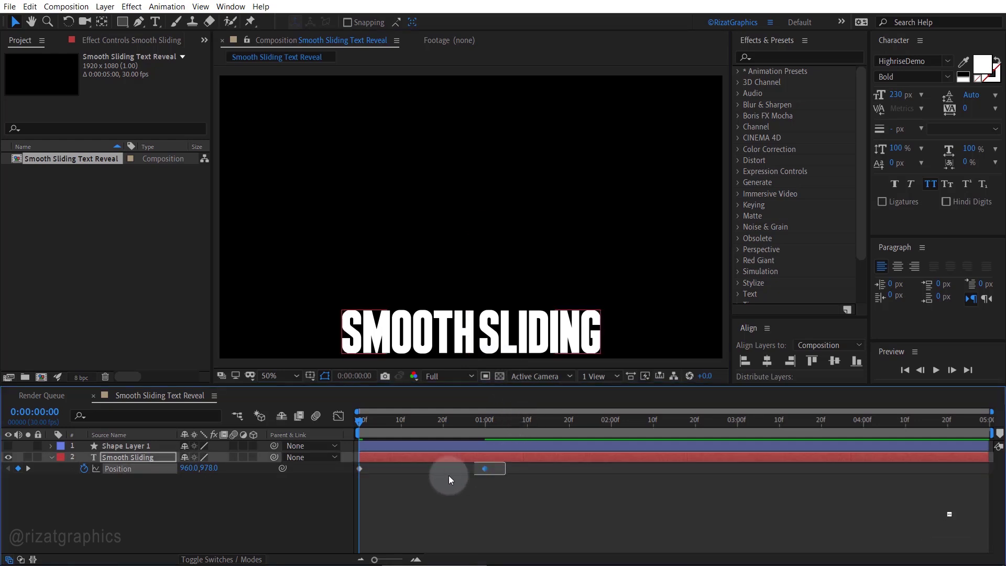
{"action": "right_click", "coordinate": [360, 468]}
{"action": "mouse_move", "coordinate": [412, 461]}
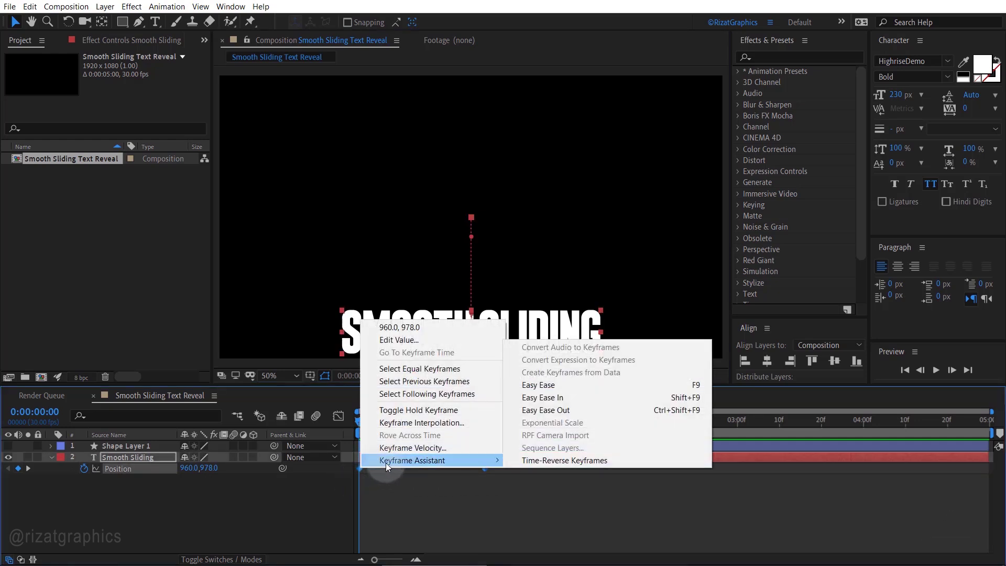
{"action": "left_click", "coordinate": [581, 388]}
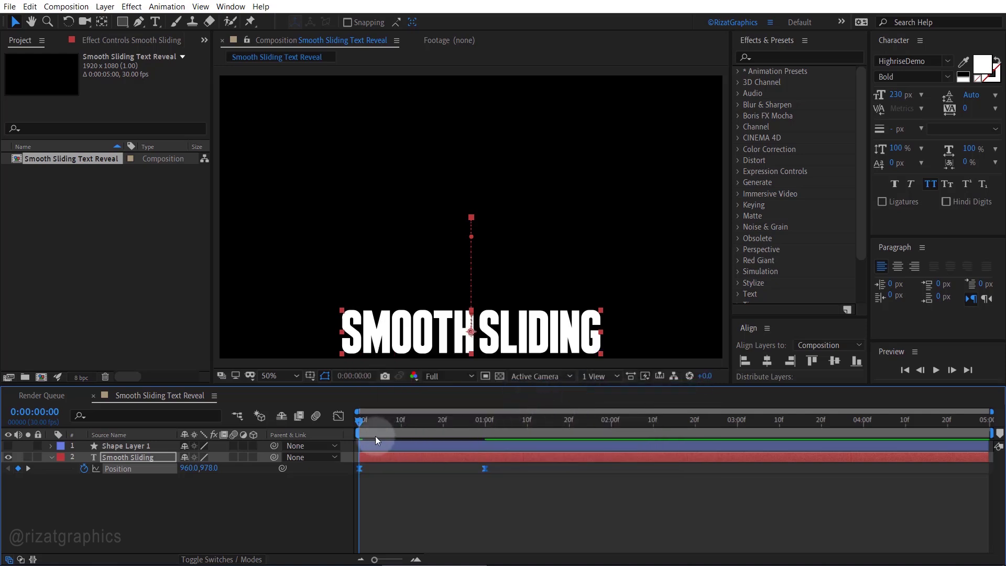
In the Graph Editor, drag the right influence handle left to lengthen the slow-down.
{"action": "left_click", "coordinate": [339, 417]}
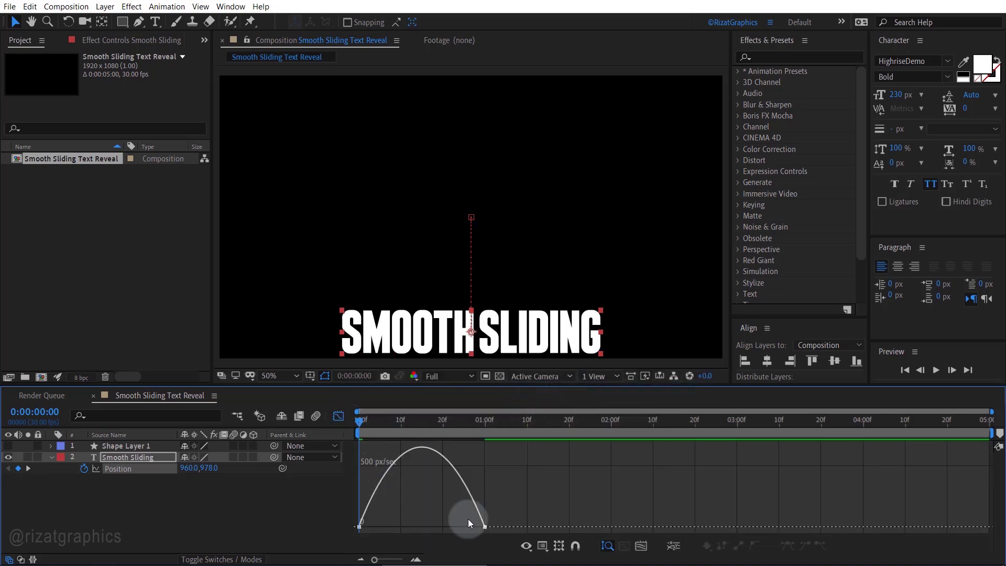
{"action": "left_click", "coordinate": [499, 519]}
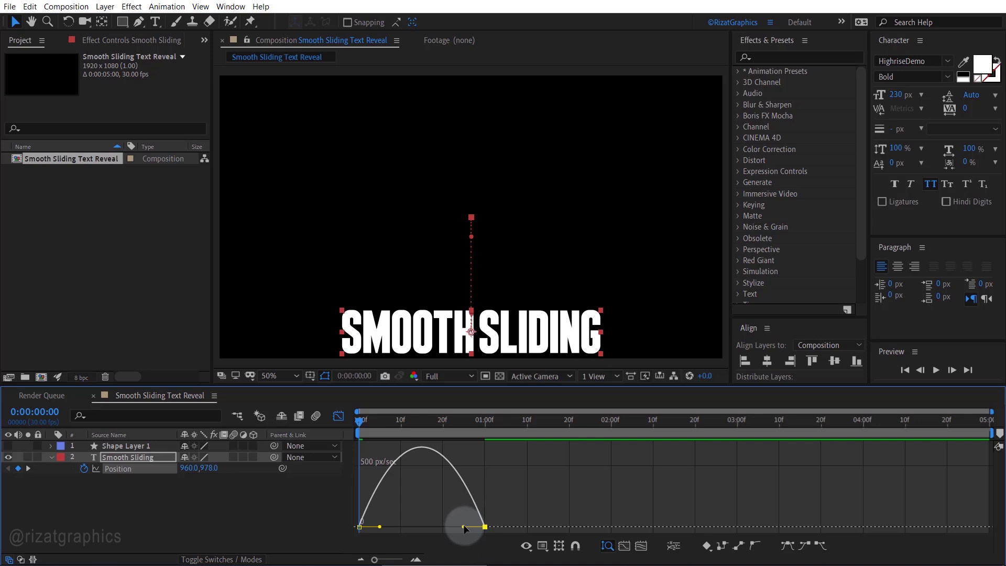
{"action": "left_click_drag", "start_coordinate": [464, 527], "coordinate": [422, 527]}
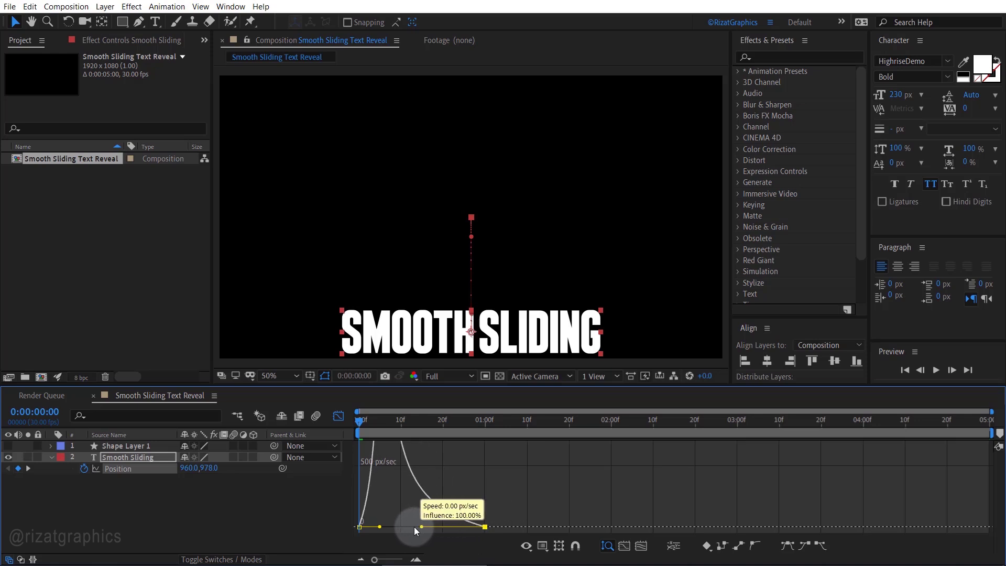
{"action": "left_click", "coordinate": [339, 417]}
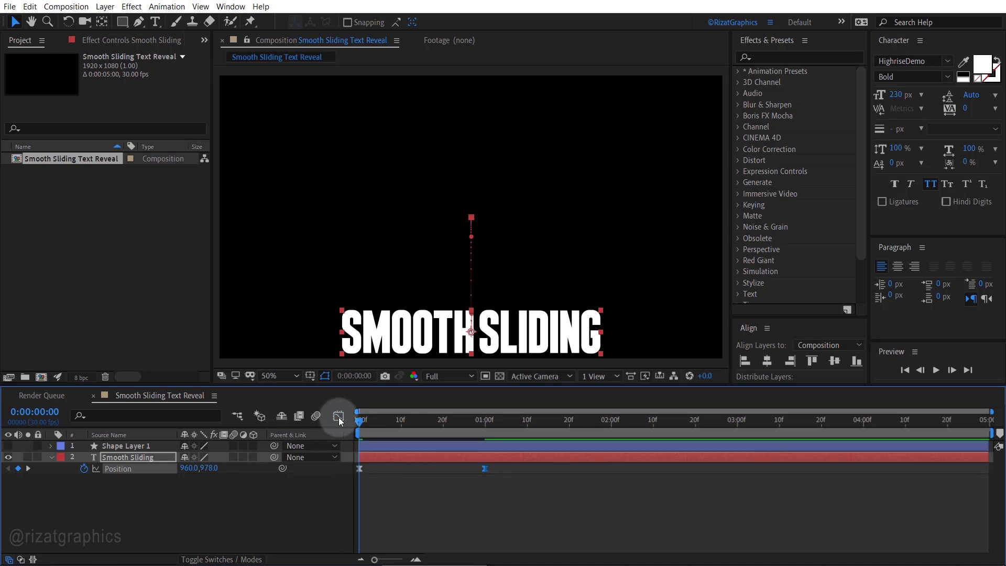
{"action": "left_click", "coordinate": [934, 369]}
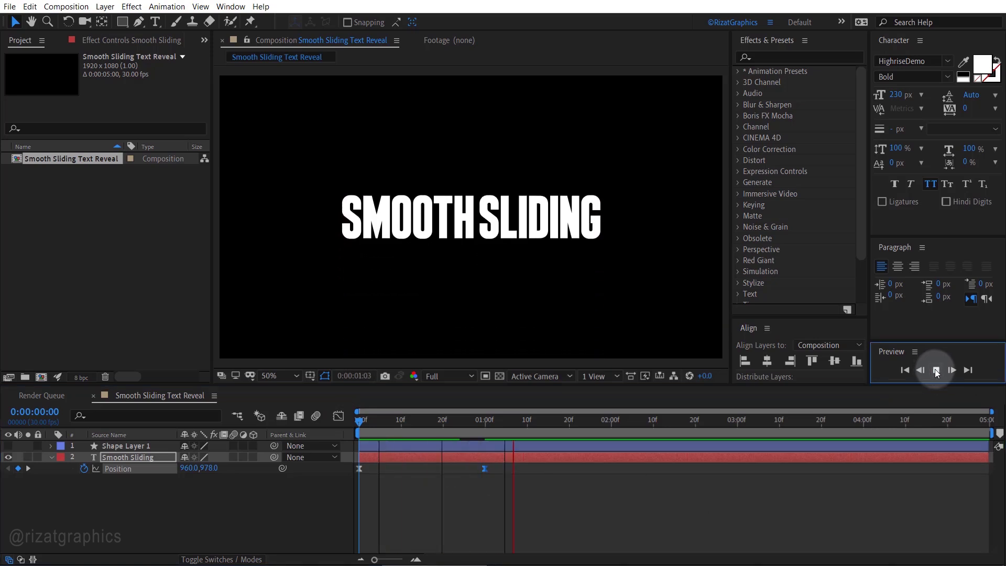
{"action": "left_click", "coordinate": [934, 369]}
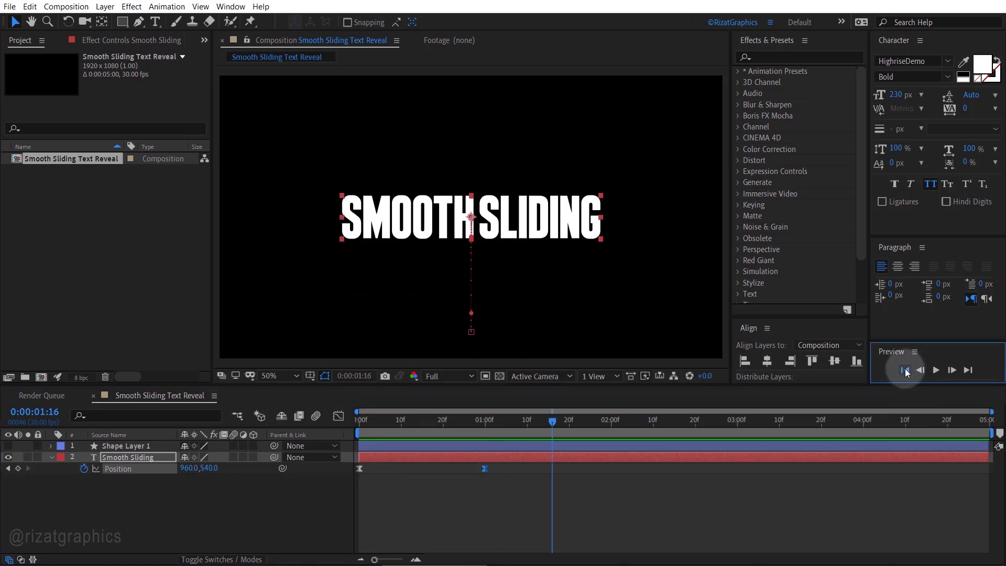
{"action": "left_click", "coordinate": [905, 369]}
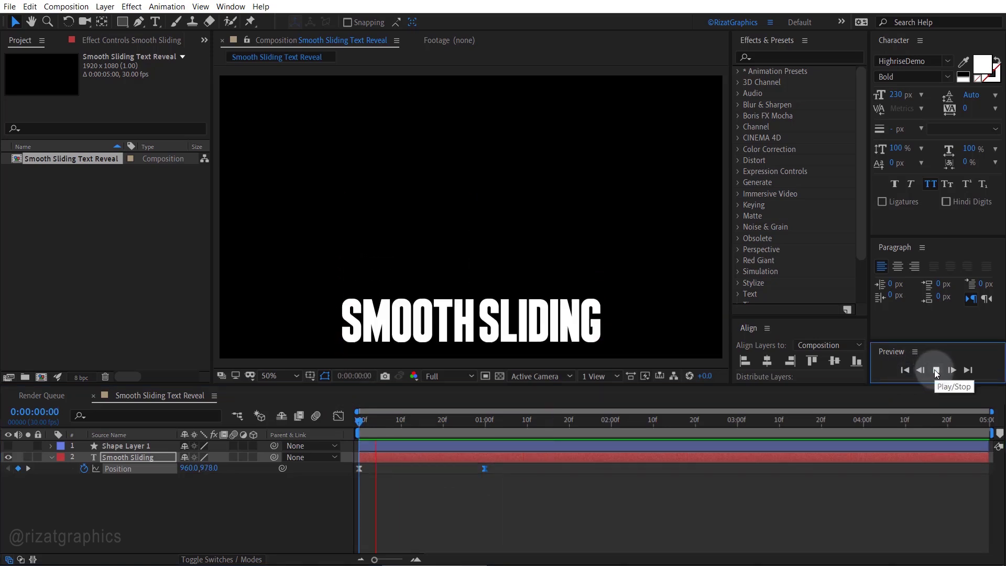
Unhide Shape Layer 1 and set the text's Track Matte to Alpha Matte 'Shape Layer 1'.
{"action": "left_click", "coordinate": [936, 370]}
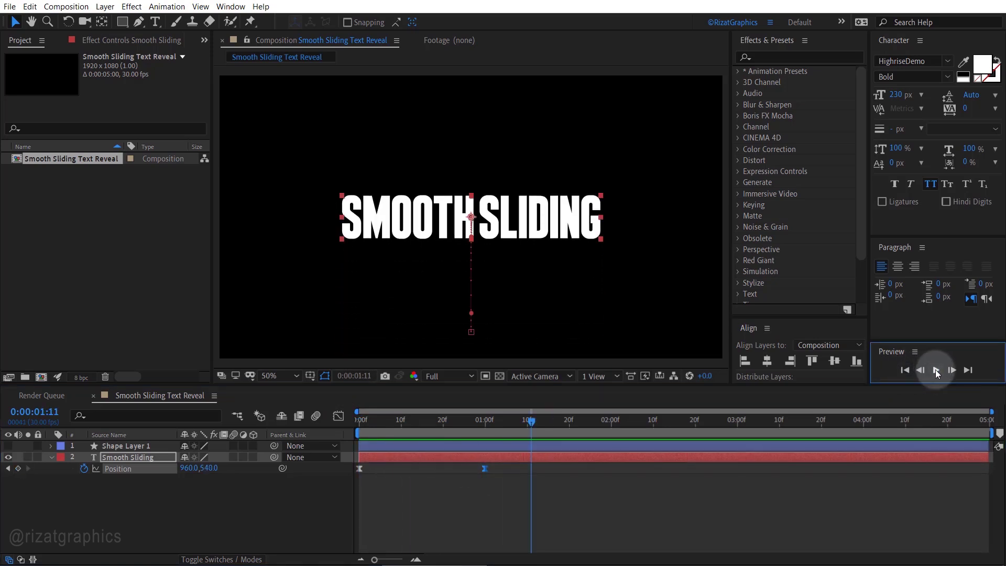
{"action": "left_click", "coordinate": [9, 446]}
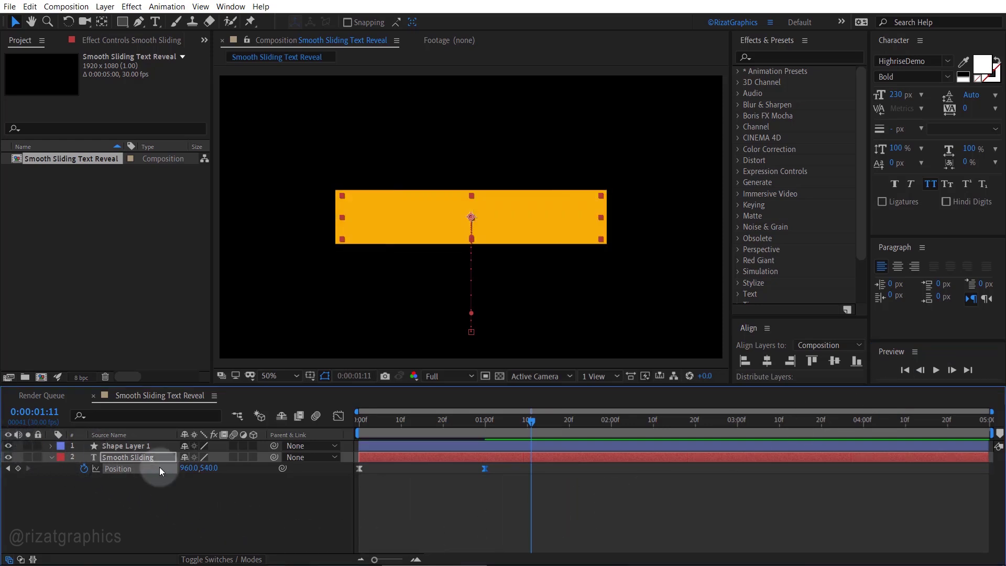
{"action": "left_click", "coordinate": [216, 559]}
{"action": "left_click", "coordinate": [260, 460]}
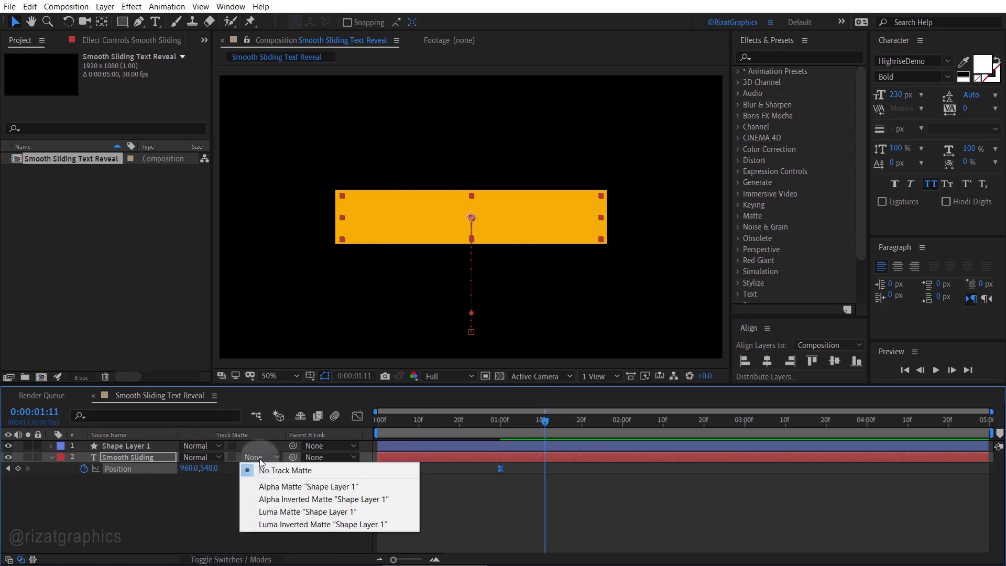
{"action": "left_click", "coordinate": [261, 488]}
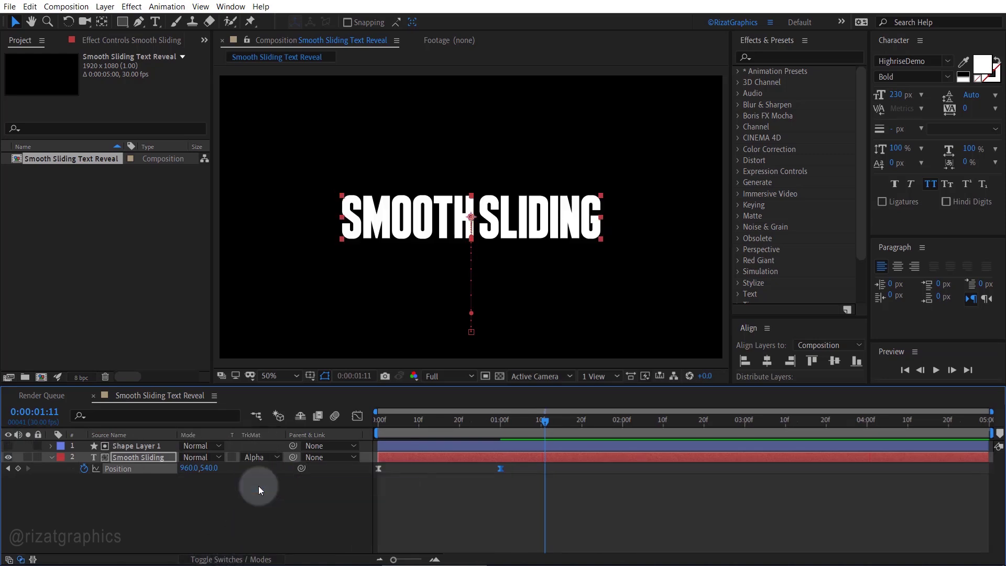
{"action": "left_click", "coordinate": [905, 369]}
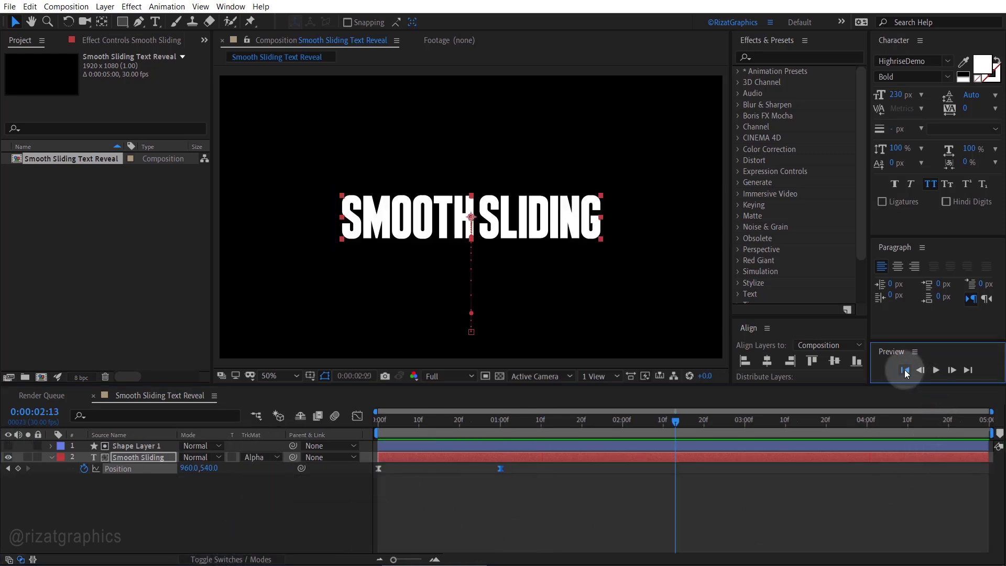
{"action": "left_click", "coordinate": [939, 370]}
{"action": "left_click", "coordinate": [940, 370]}
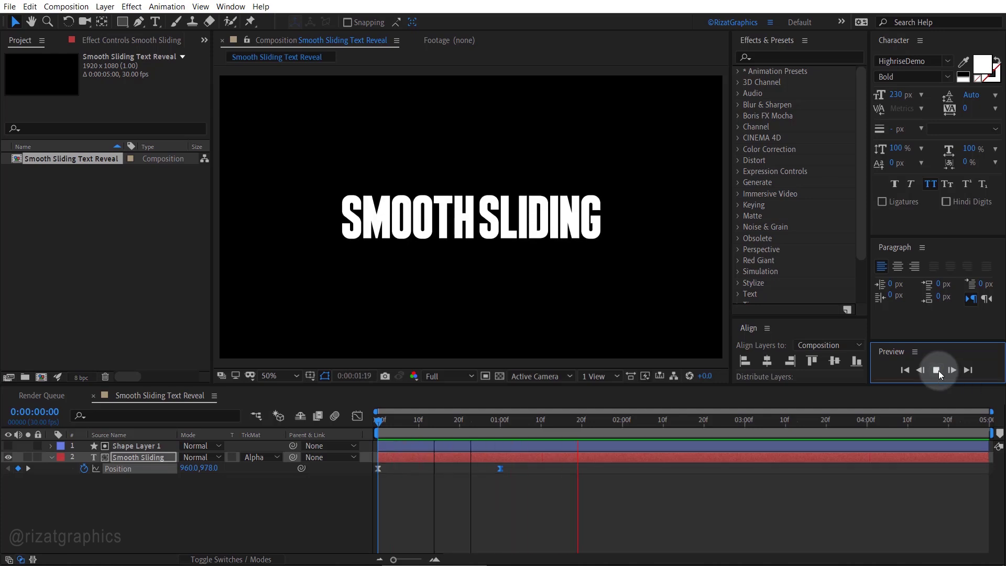
{"action": "left_click", "coordinate": [904, 369]}
{"action": "left_click", "coordinate": [936, 371]}
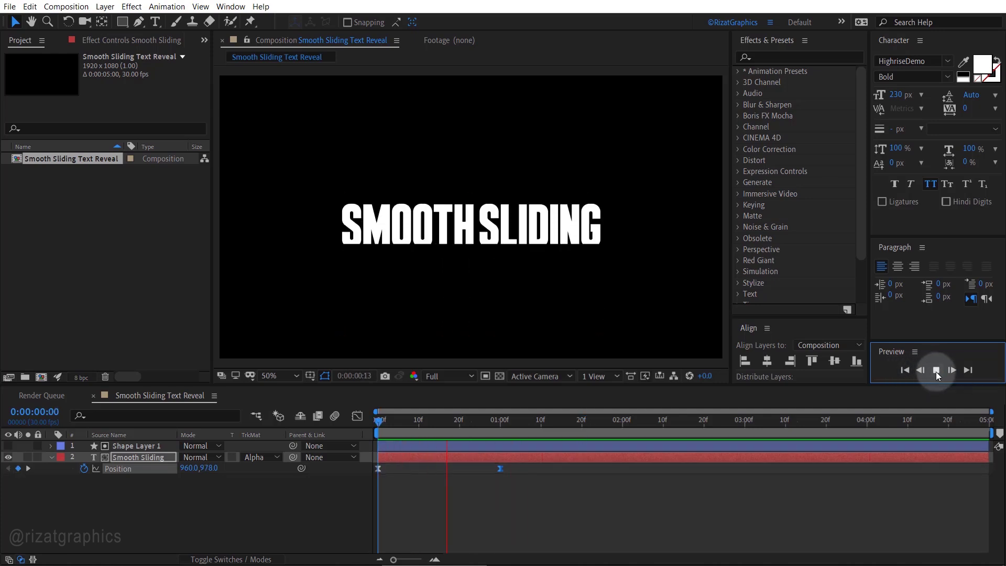
{"action": "left_click", "coordinate": [937, 372]}
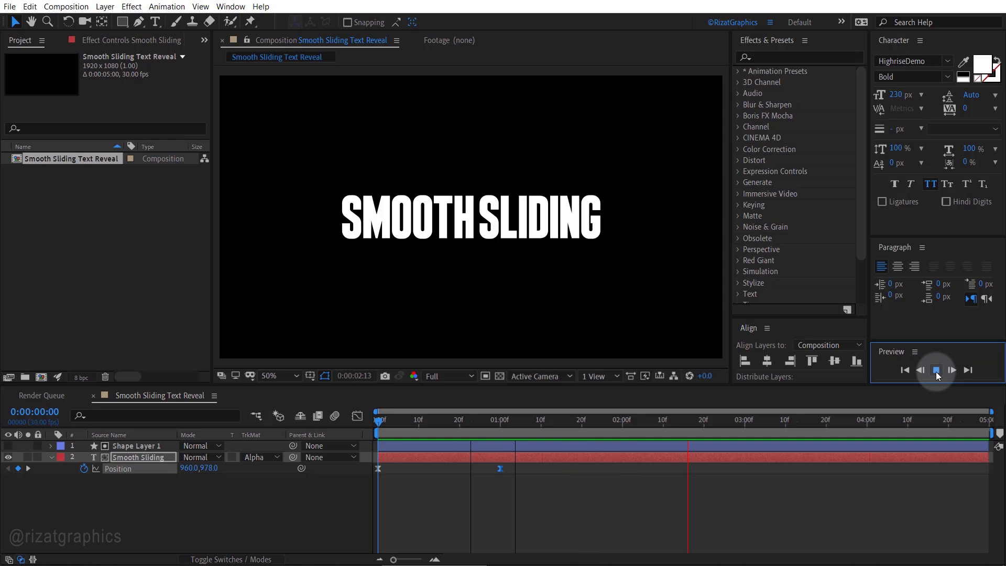
Move the second Position keyframe to 0:00:02:00 and preview the slower slide-up.
{"action": "left_click", "coordinate": [624, 419]}
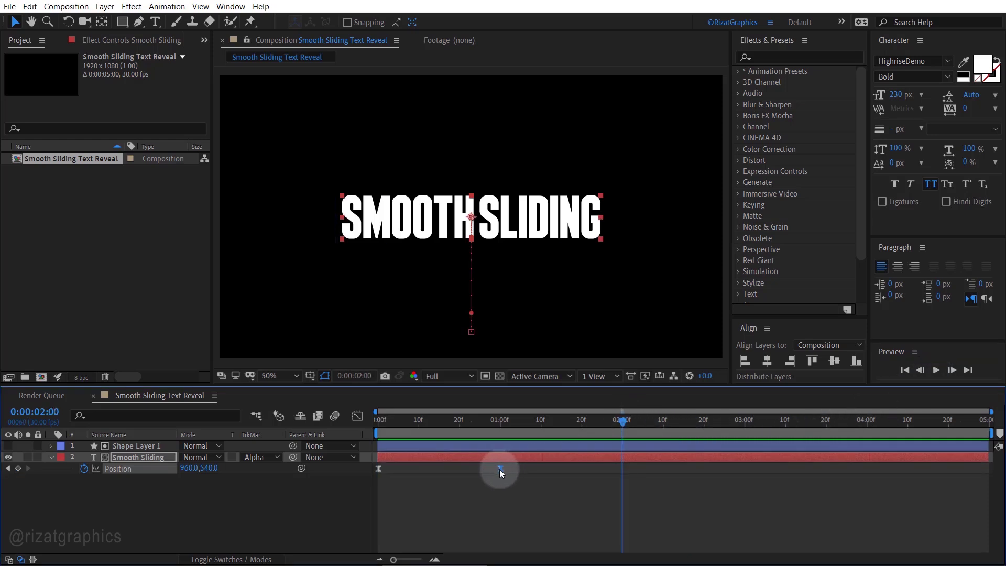
{"action": "left_click_drag", "start_coordinate": [500, 469], "coordinate": [622, 474]}
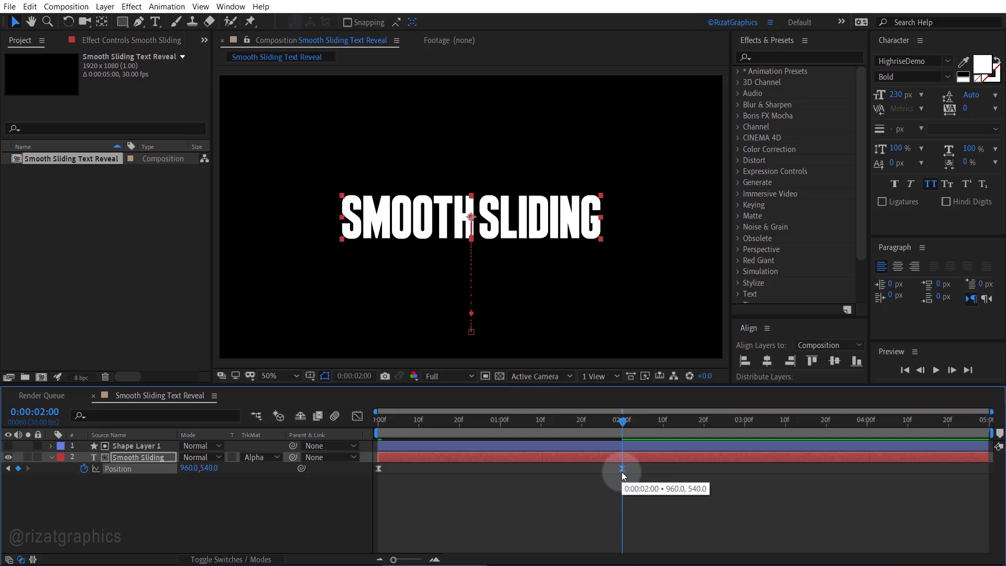
{"action": "left_click", "coordinate": [904, 370]}
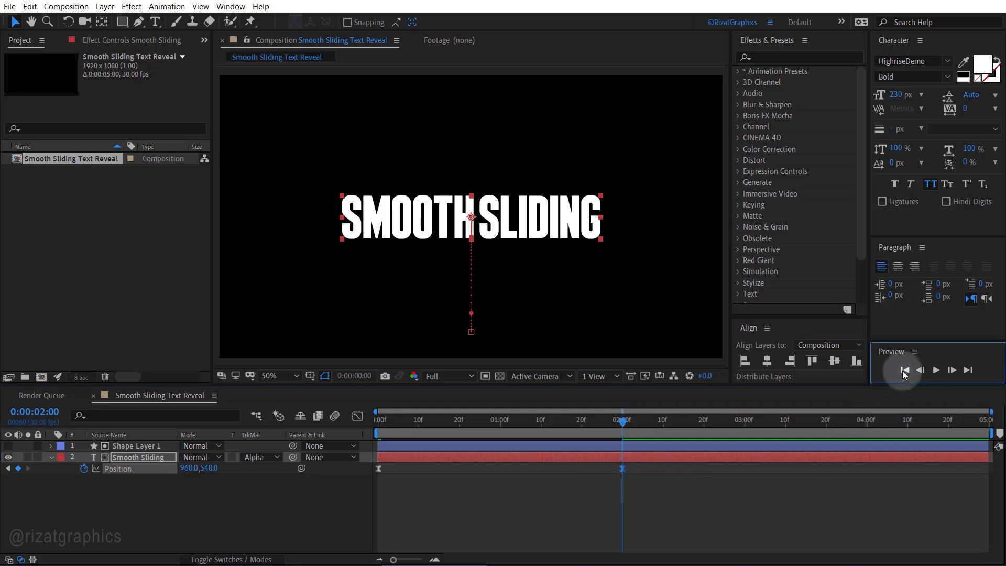
{"action": "left_click", "coordinate": [937, 371]}
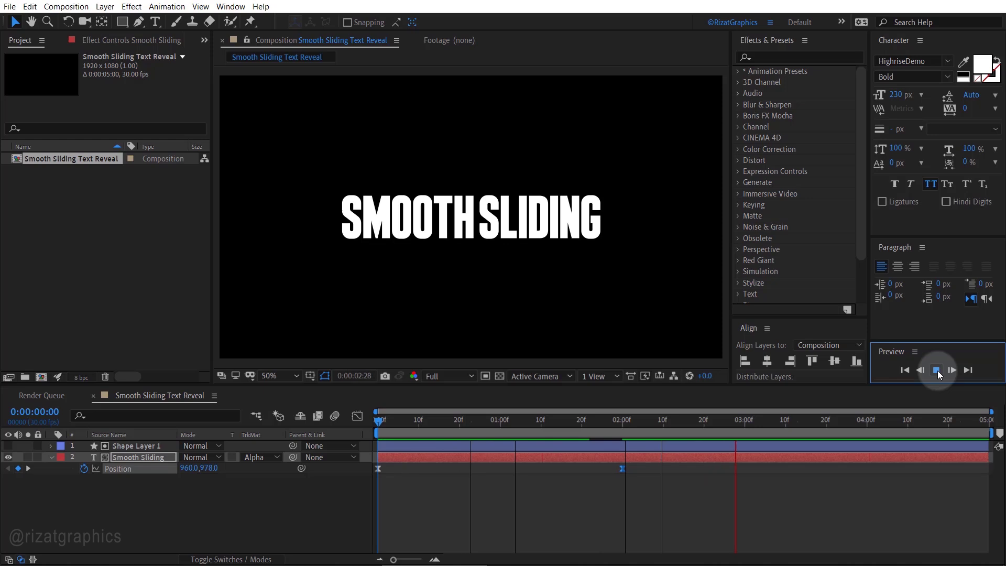
{"action": "left_click", "coordinate": [937, 371]}
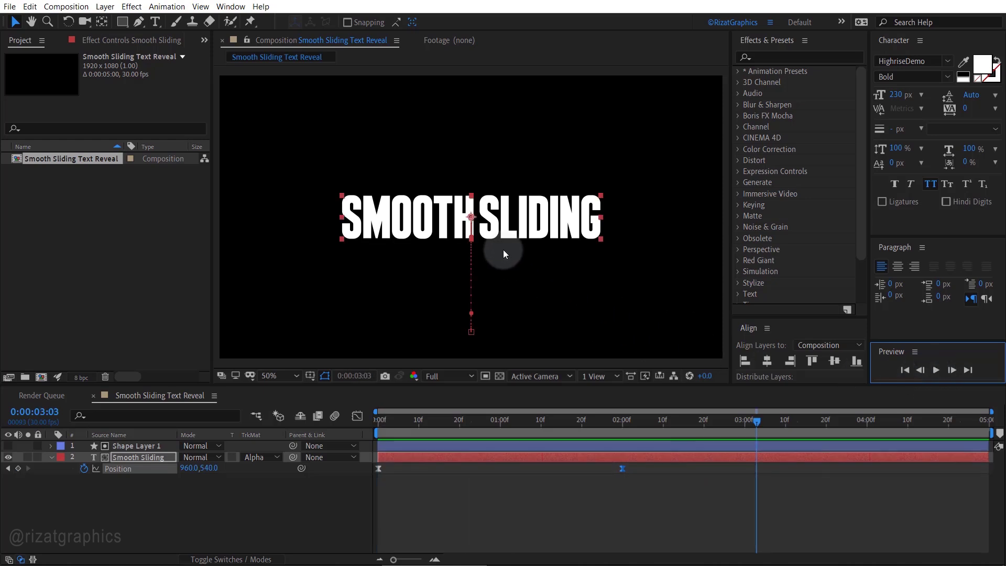
View the composition at 100% and scrub back to frame 21.
{"action": "key", "text": "slash"}
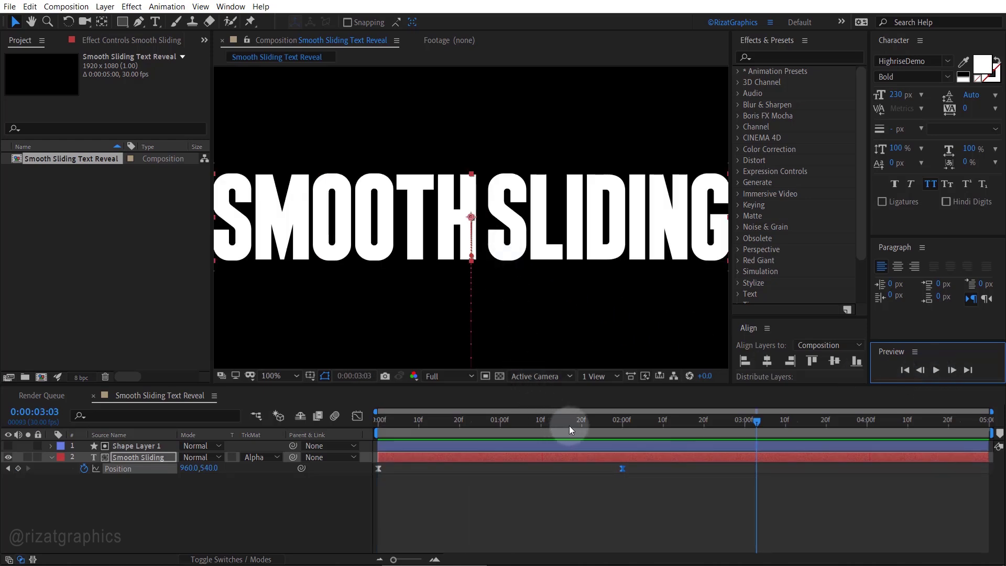
{"action": "left_click_drag", "start_coordinate": [569, 425], "coordinate": [465, 419]}
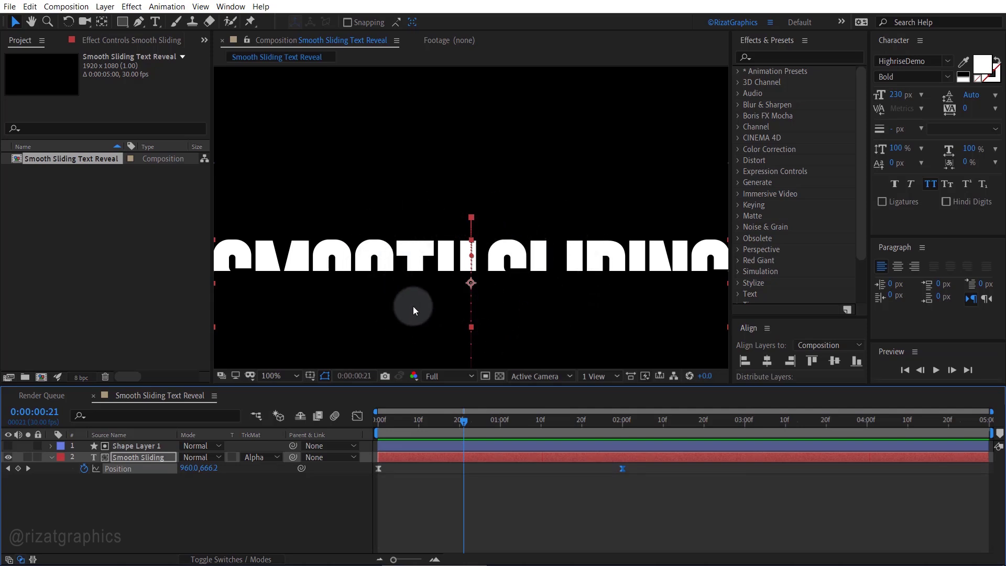
Apply Gaussian Blur (Legacy) to Shape Layer 1 with Blurriness 15.
{"action": "left_click", "coordinate": [148, 448]}
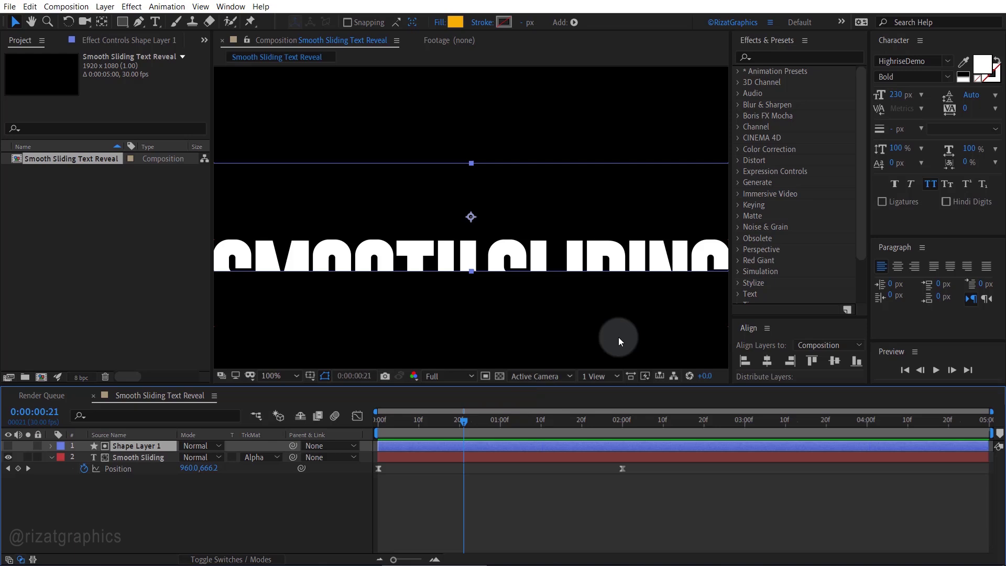
{"action": "left_click", "coordinate": [828, 58]}
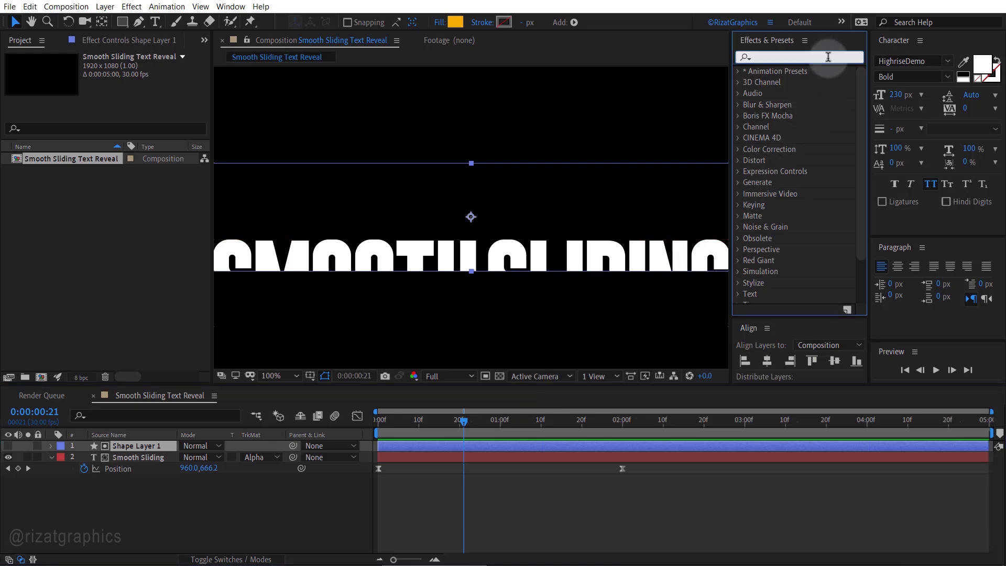
{"action": "type", "text": "Gaussian Blur"}
{"action": "left_click_drag", "start_coordinate": [815, 104], "coordinate": [154, 446]}
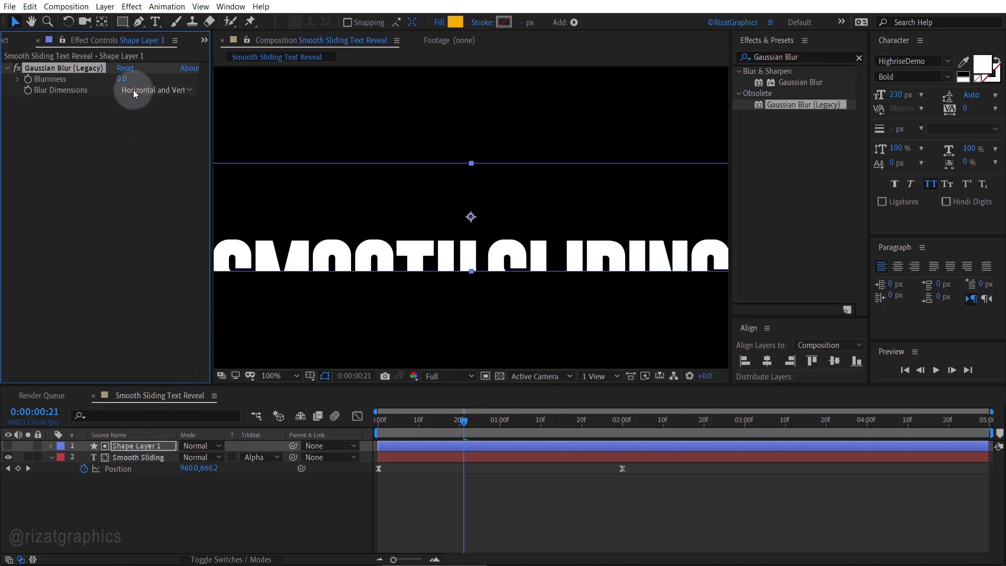
{"action": "left_click", "coordinate": [122, 80]}
{"action": "type", "text": "15"}
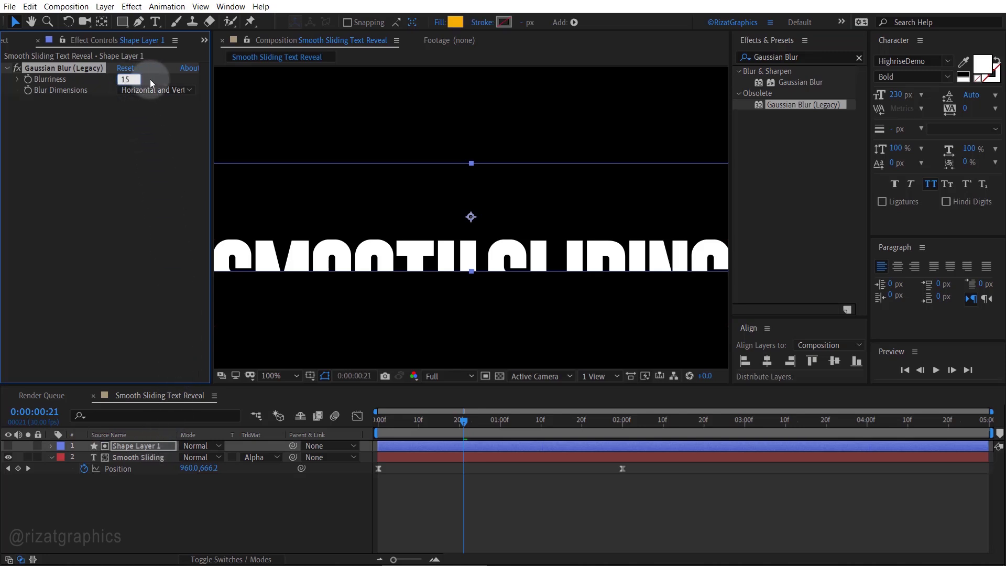
{"action": "key", "text": "Return"}
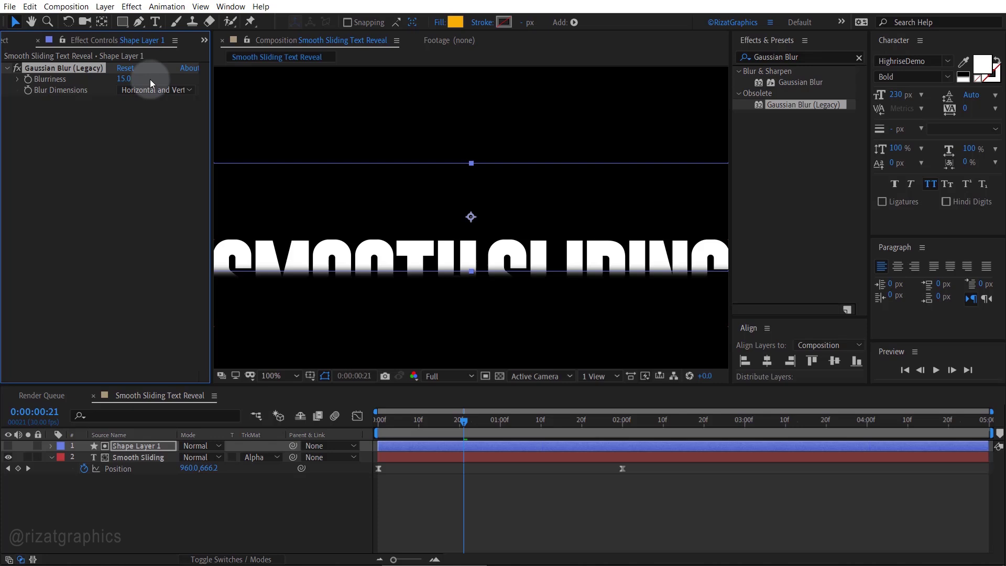
Toggle the blur off and on to compare, then preview from the start.
{"action": "left_click", "coordinate": [17, 67]}
{"action": "left_click", "coordinate": [19, 67]}
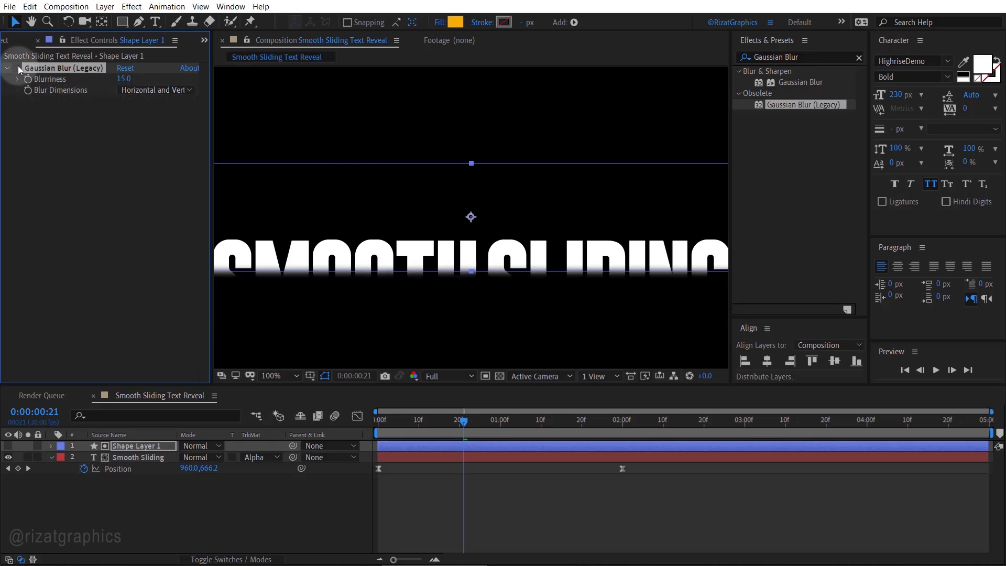
{"action": "left_click", "coordinate": [18, 67]}
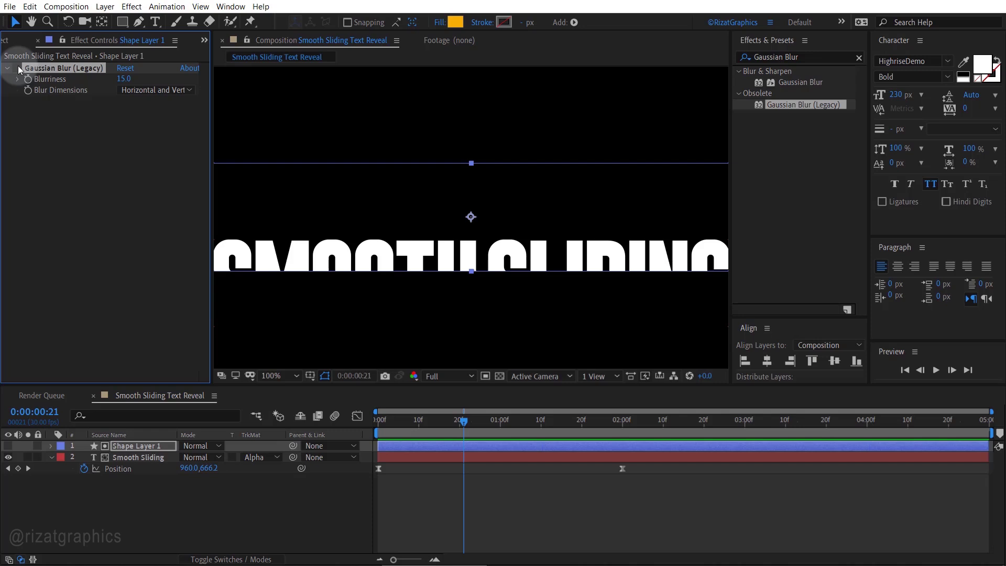
{"action": "left_click", "coordinate": [18, 67]}
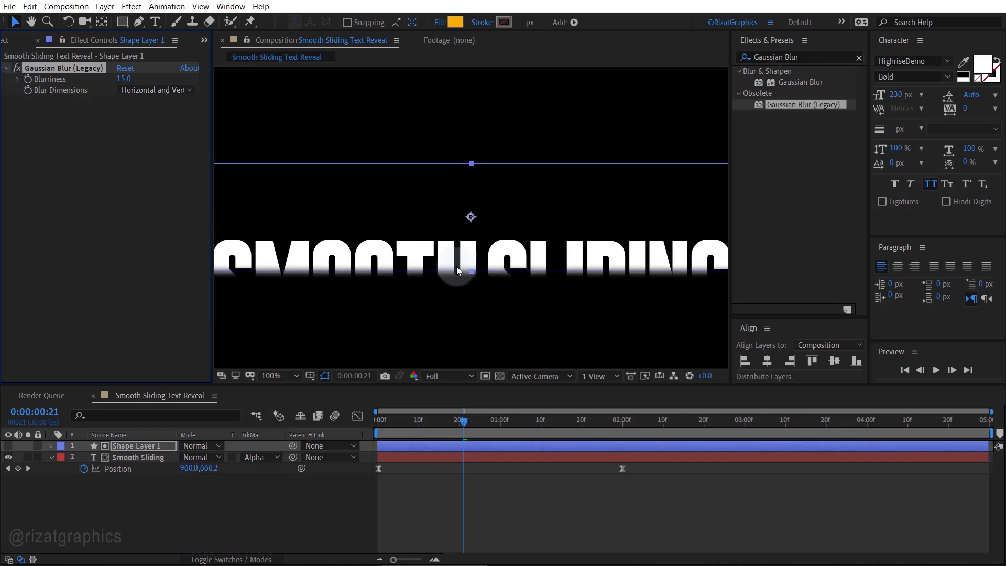
{"action": "key", "text": "comma"}
{"action": "key", "text": "comma"}
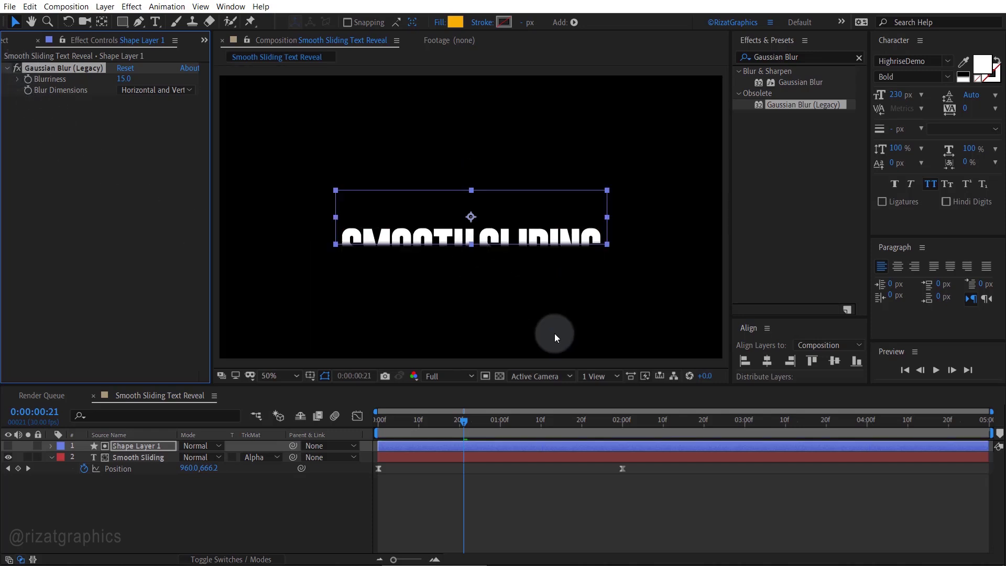
{"action": "left_click", "coordinate": [904, 370]}
{"action": "left_click", "coordinate": [939, 372]}
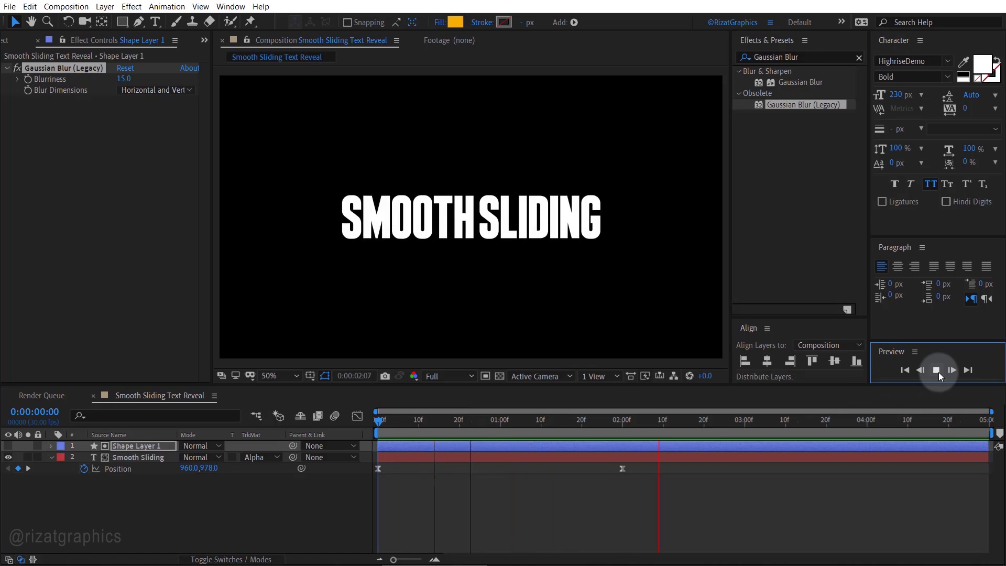
{"action": "left_click", "coordinate": [939, 372]}
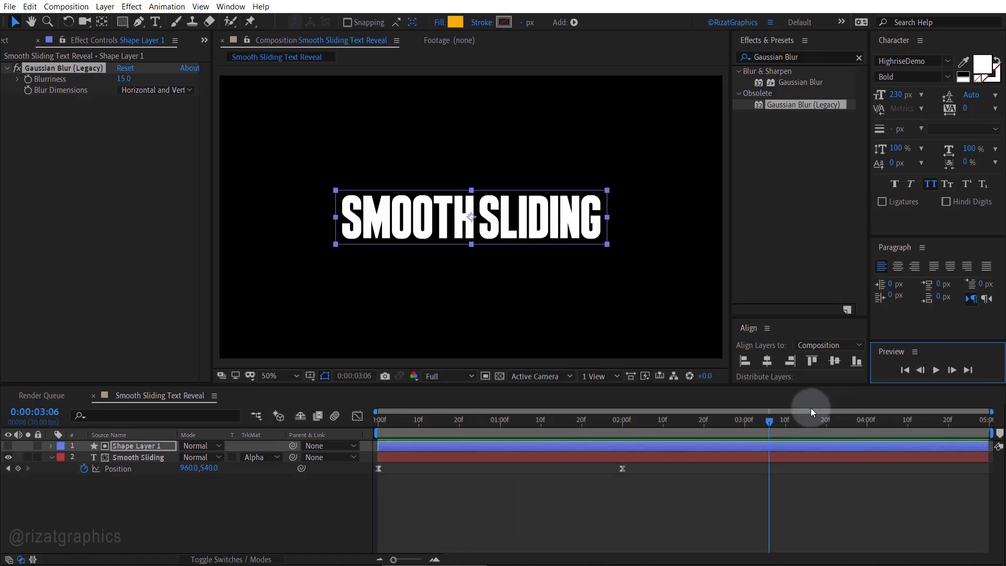
Keyframe the text's centred Position at 3:00, then drag it up to 960,92 at 4:29.
{"action": "left_click", "coordinate": [743, 421]}
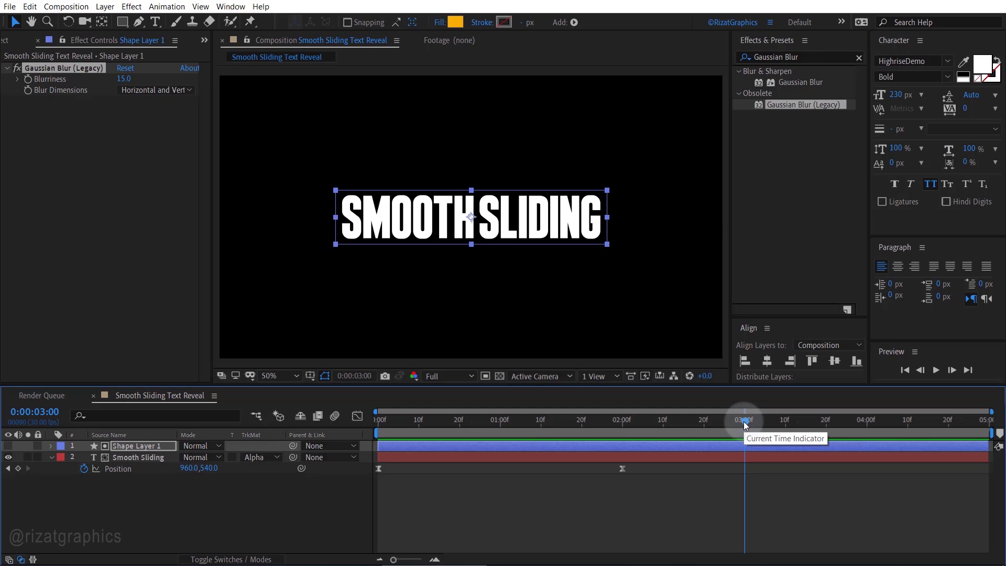
{"action": "left_click", "coordinate": [17, 469]}
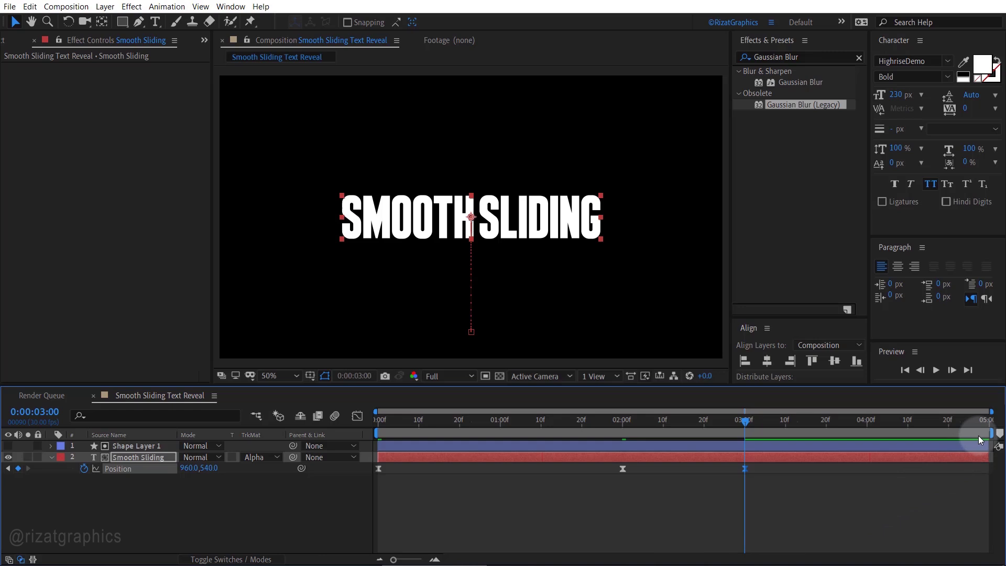
{"action": "left_click", "coordinate": [990, 419]}
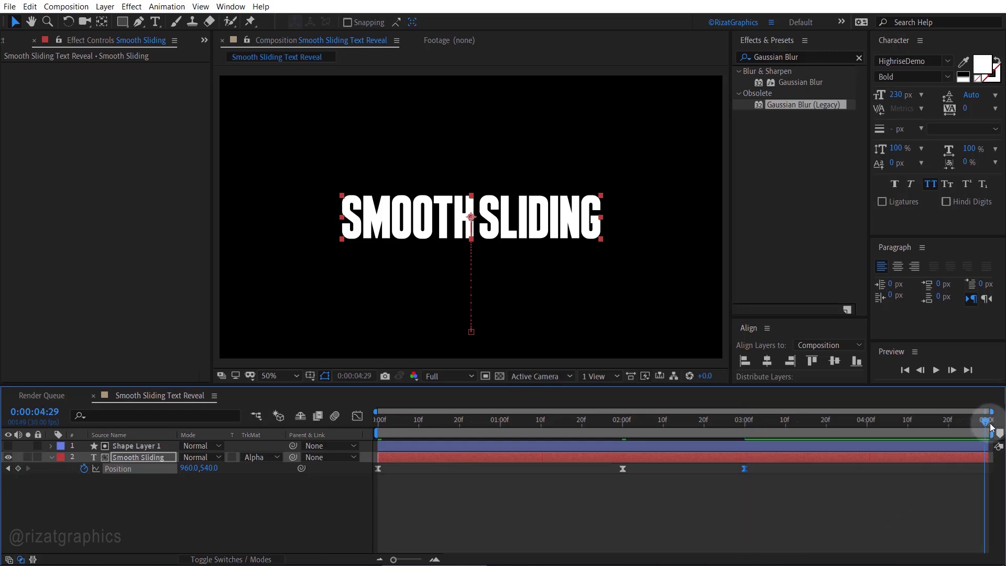
{"action": "left_click", "coordinate": [472, 220]}
{"action": "left_click_drag", "start_coordinate": [472, 216], "coordinate": [470, 99]}
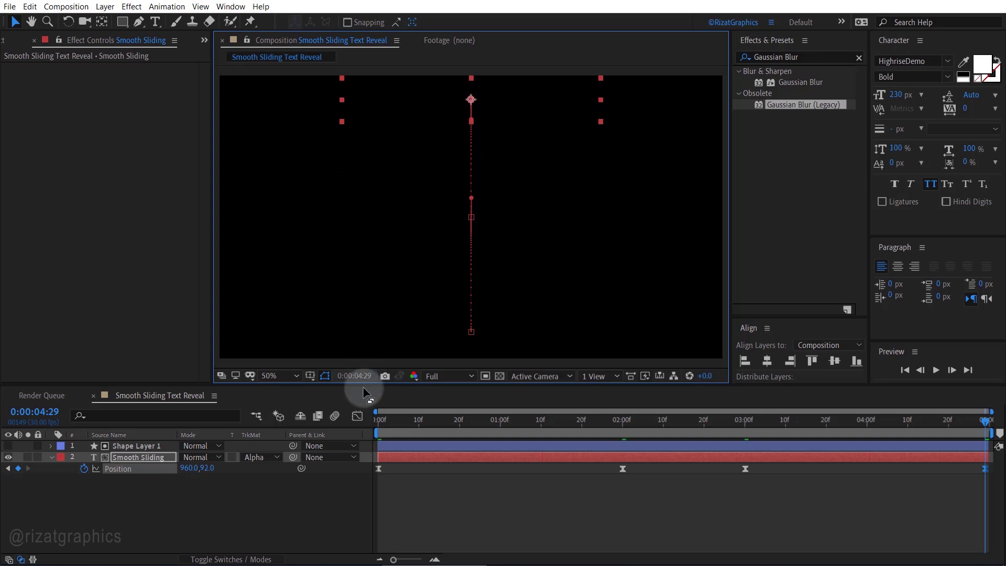
In the Position speed graph, widen the ease out of 3:00 and into the final keyframe.
{"action": "left_click", "coordinate": [358, 417]}
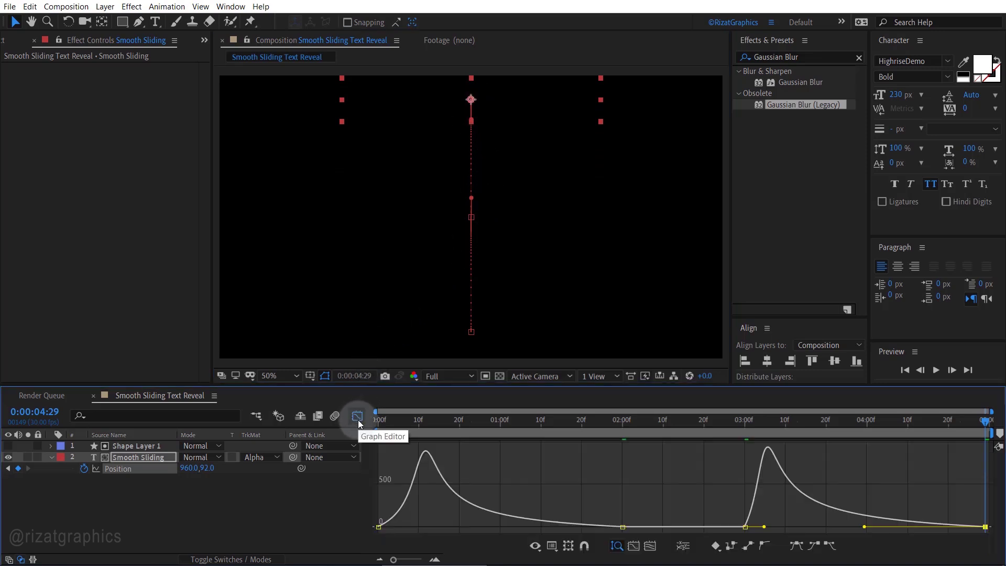
{"action": "left_click_drag", "start_coordinate": [763, 527], "coordinate": [861, 529]}
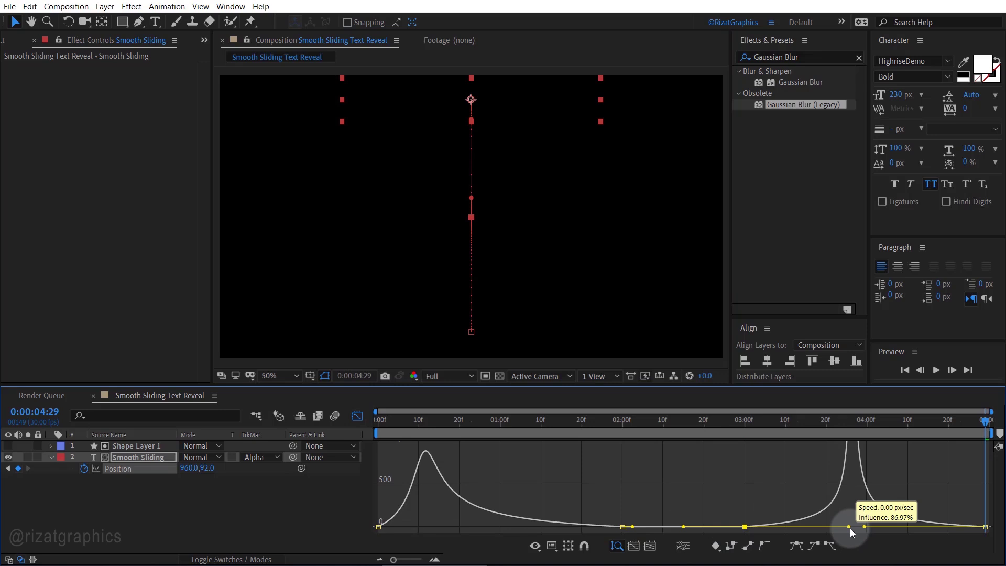
{"action": "left_click_drag", "start_coordinate": [984, 527], "coordinate": [972, 528]}
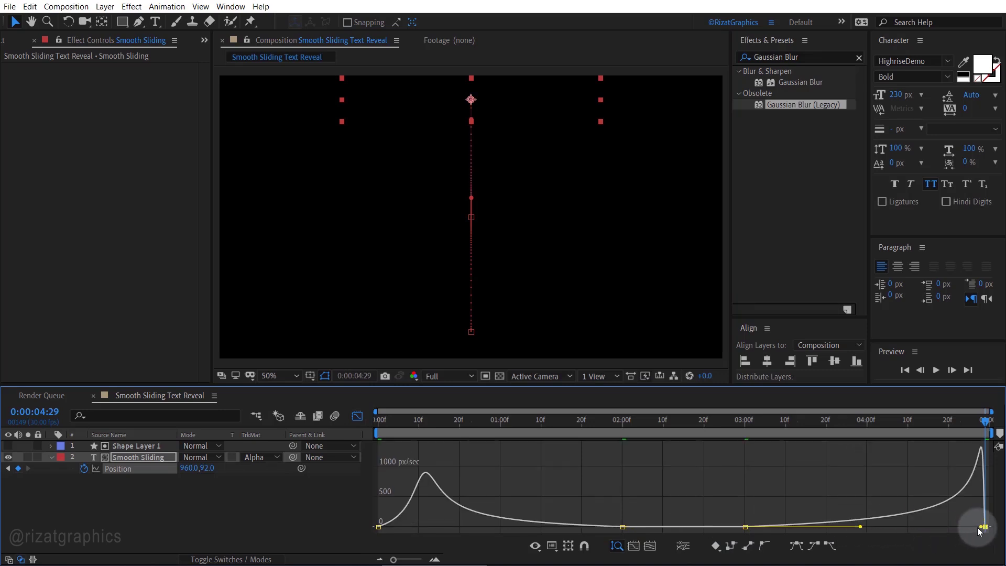
{"action": "left_click_drag", "start_coordinate": [862, 527], "coordinate": [872, 526]}
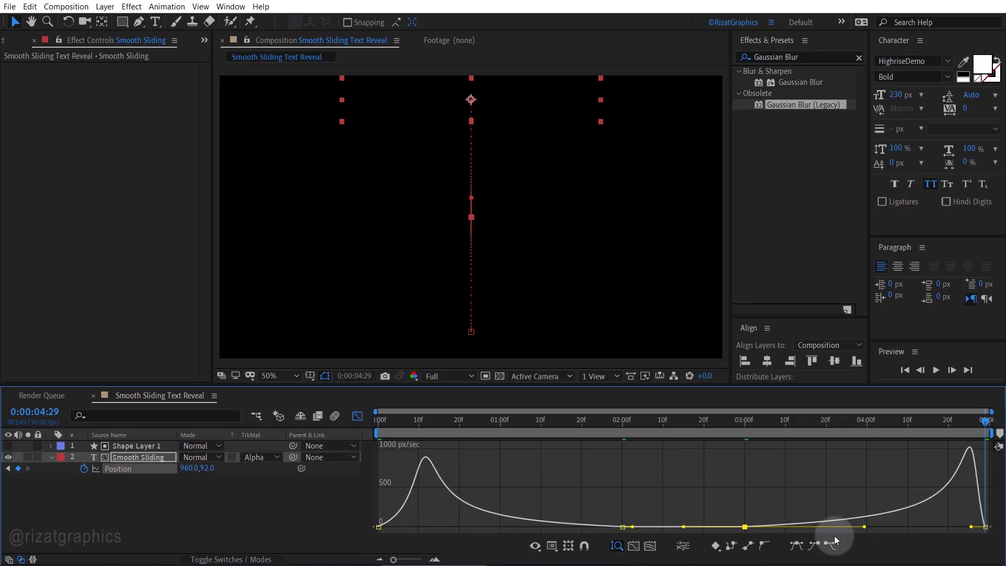
{"action": "left_click", "coordinate": [357, 416]}
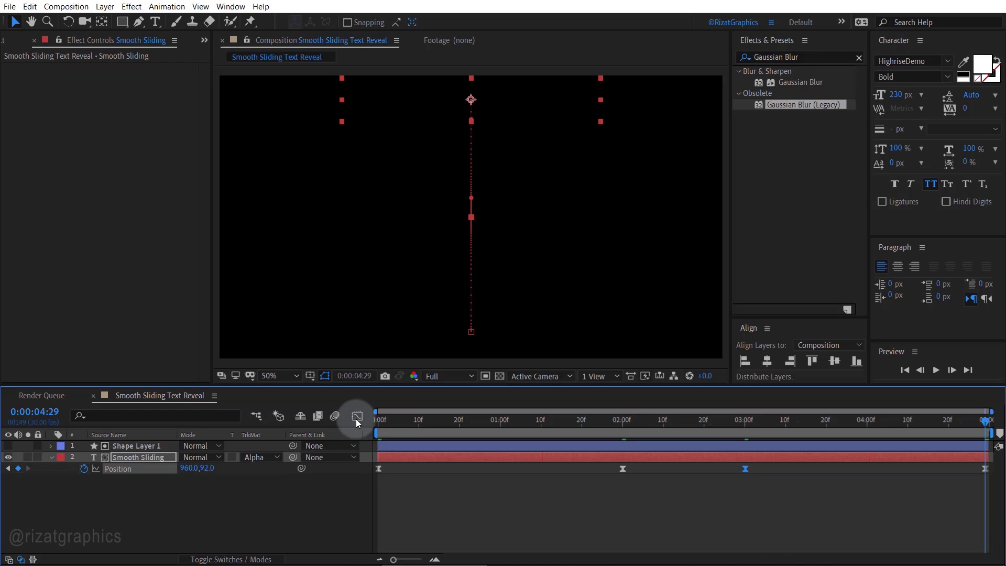
{"action": "left_click", "coordinate": [378, 422]}
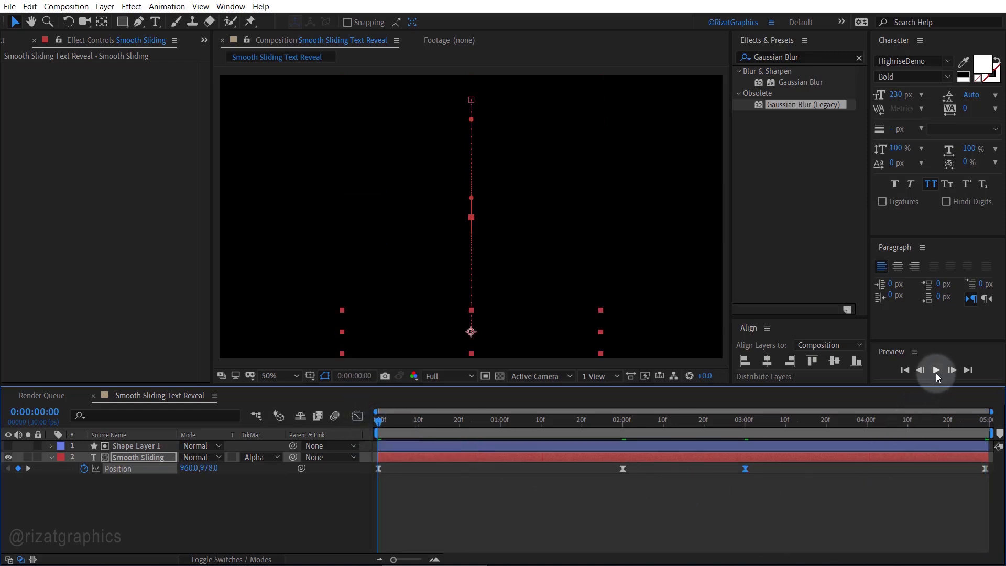
{"action": "left_click", "coordinate": [936, 370]}
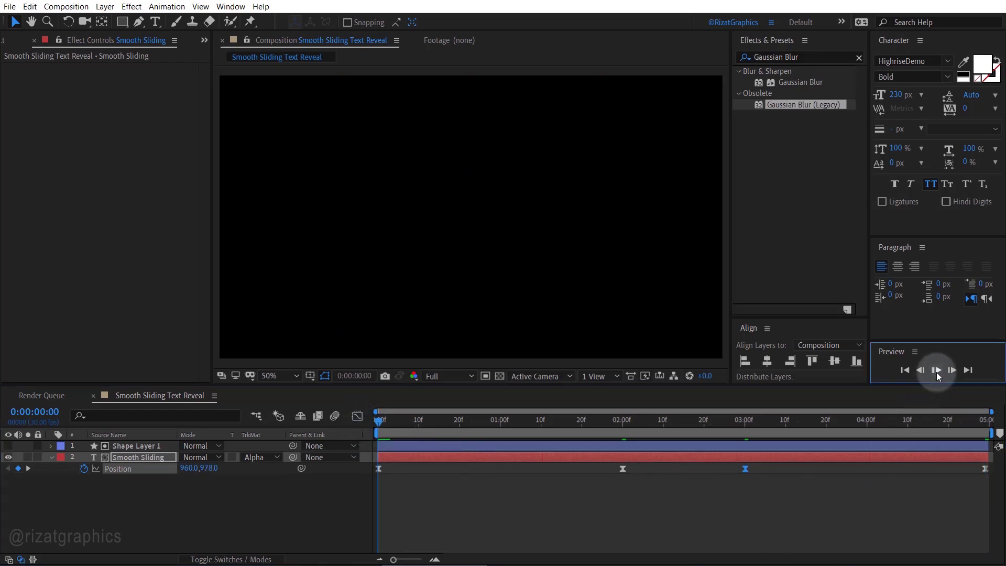